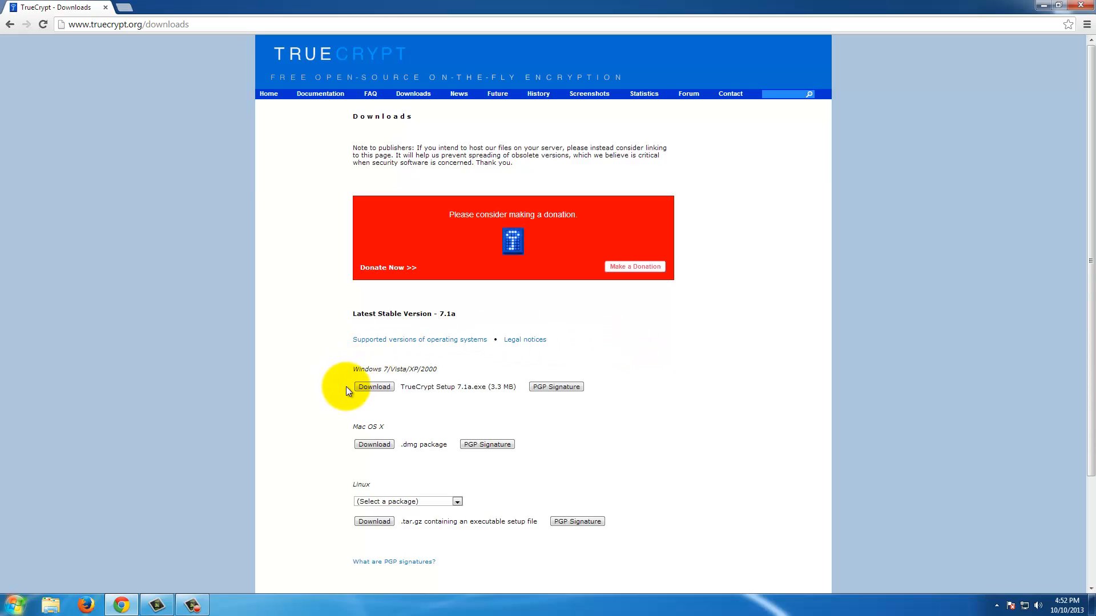
Step: Download the TrueCrypt 7.1a Windows installer and show it on Chrome's downloads page
click(377, 388)
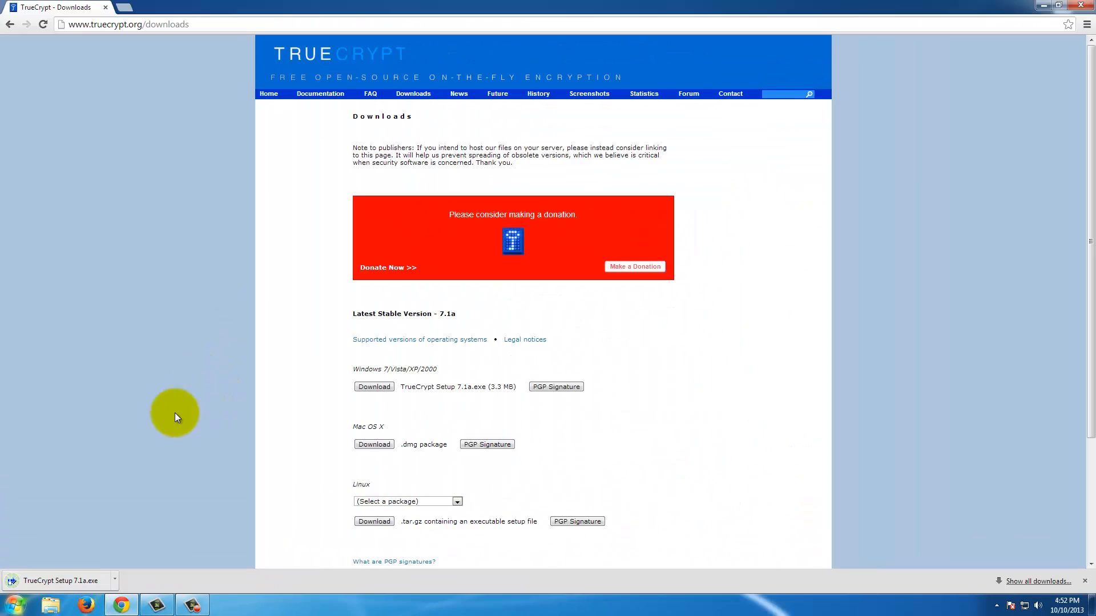
click(1043, 582)
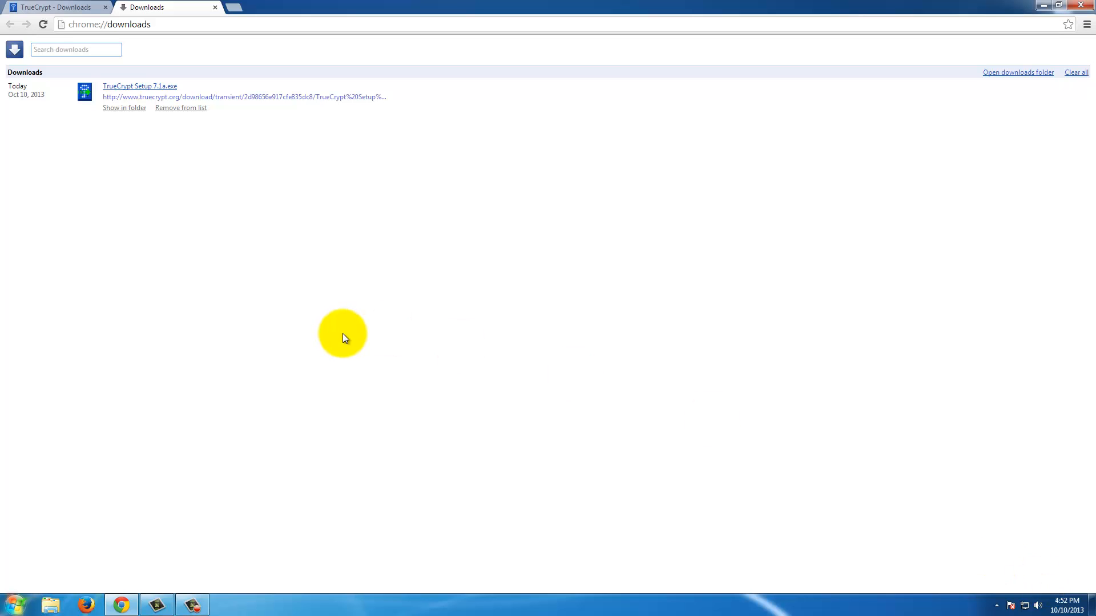
Step: Run TrueCrypt Setup 7.1a from the Downloads folder as administrator
click(126, 110)
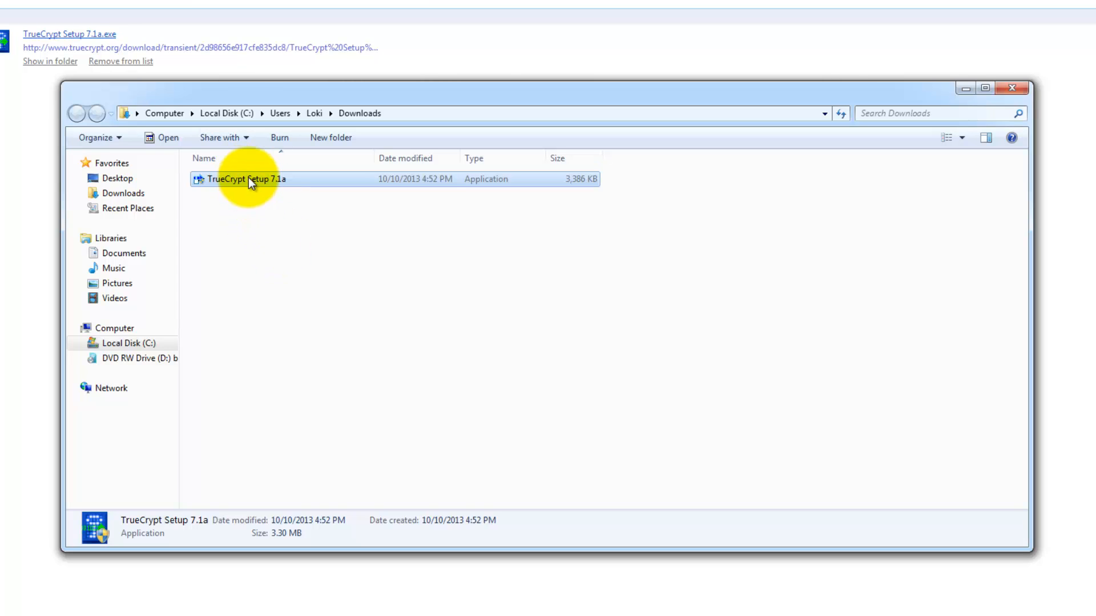
right_click(248, 177)
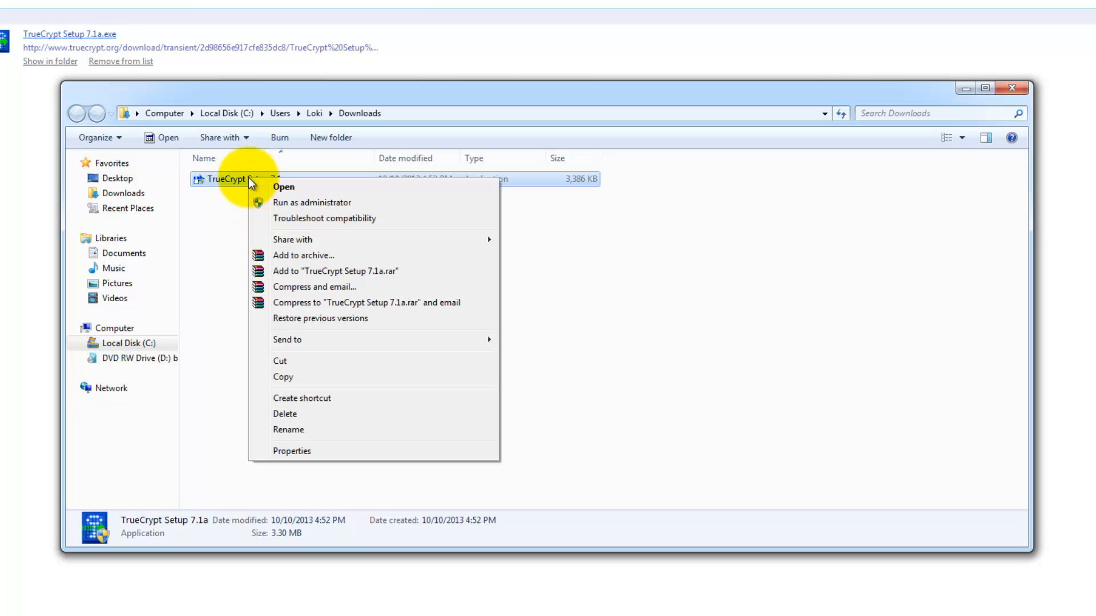
click(332, 204)
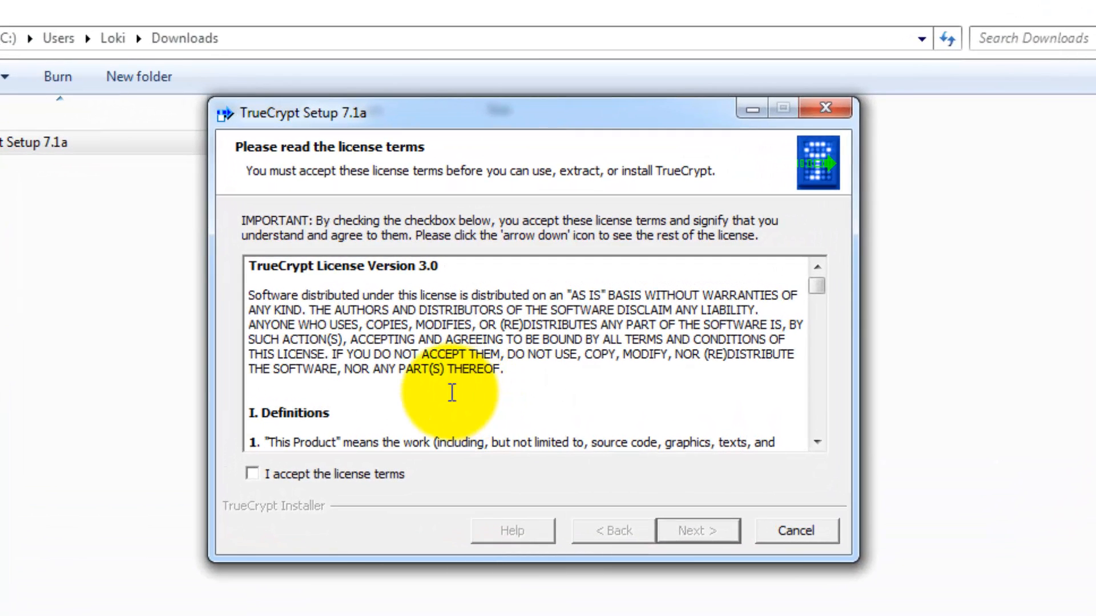
Step: Accept the license terms and install TrueCrypt with the default Install mode and options
click(341, 474)
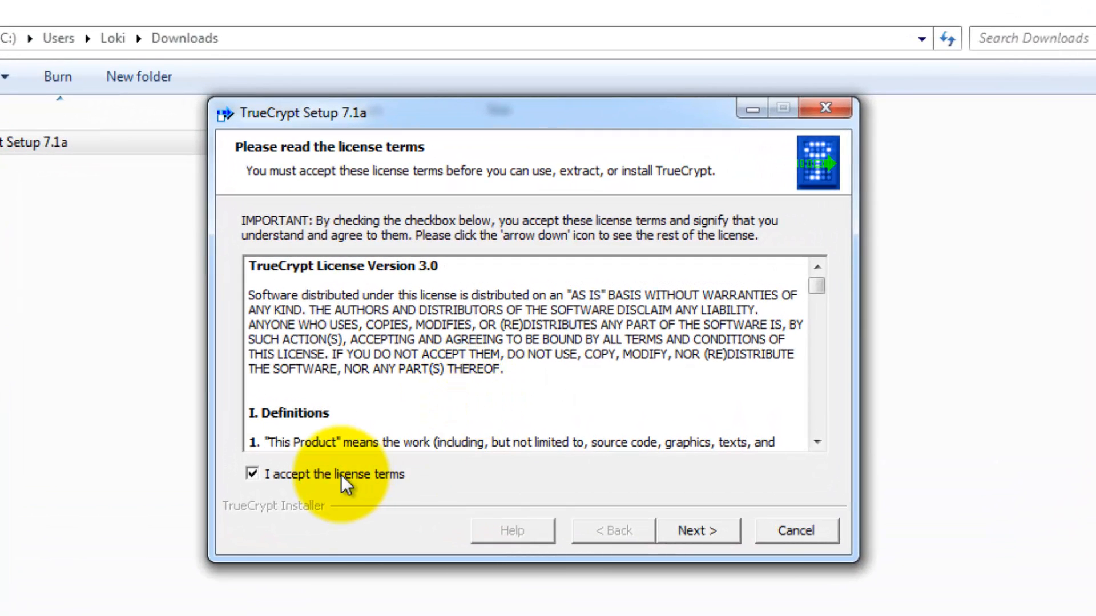
click(689, 528)
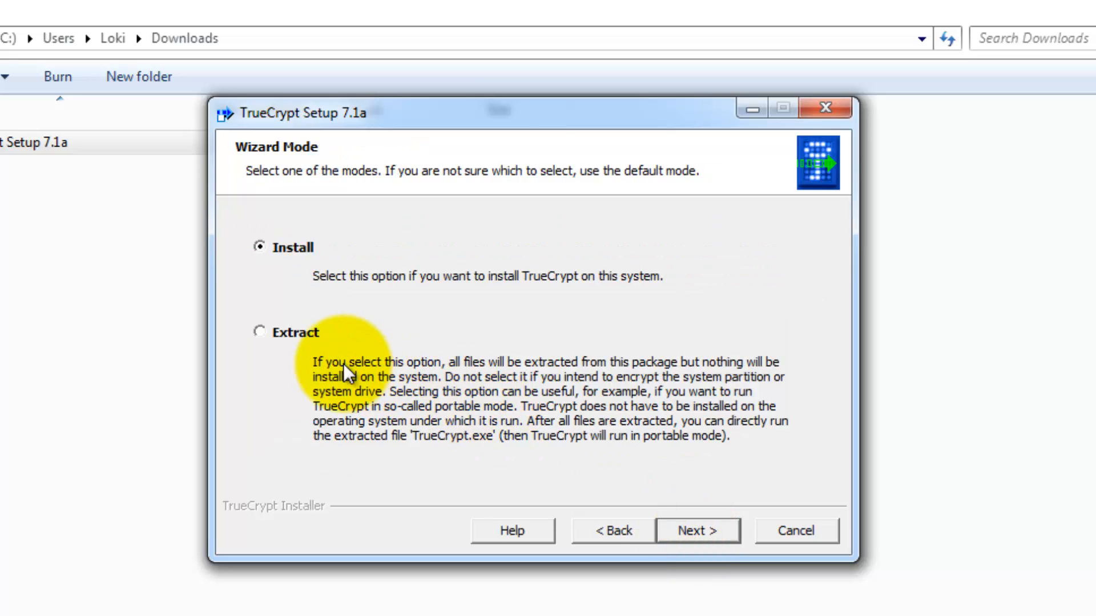
click(727, 532)
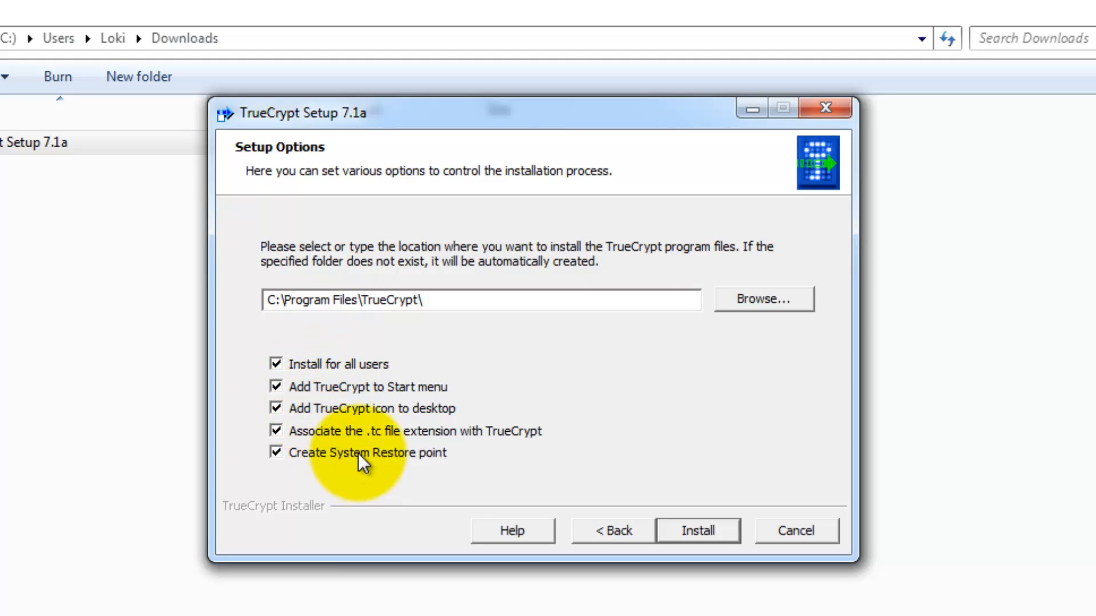
click(717, 532)
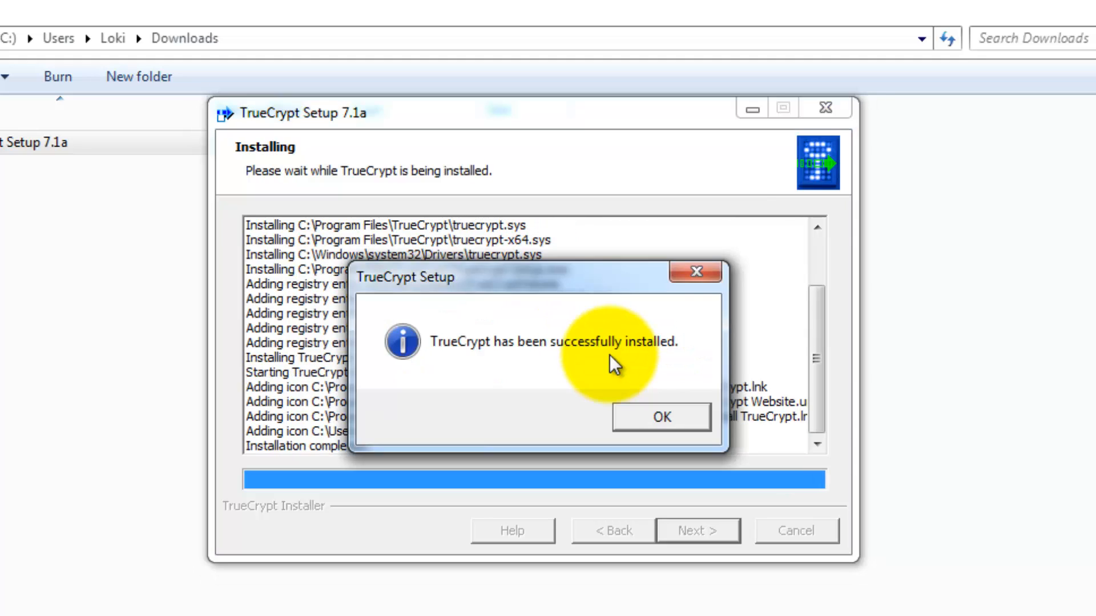
Step: Dismiss the success message, finish setup without the tutorial, and minimize the Downloads folder
click(662, 418)
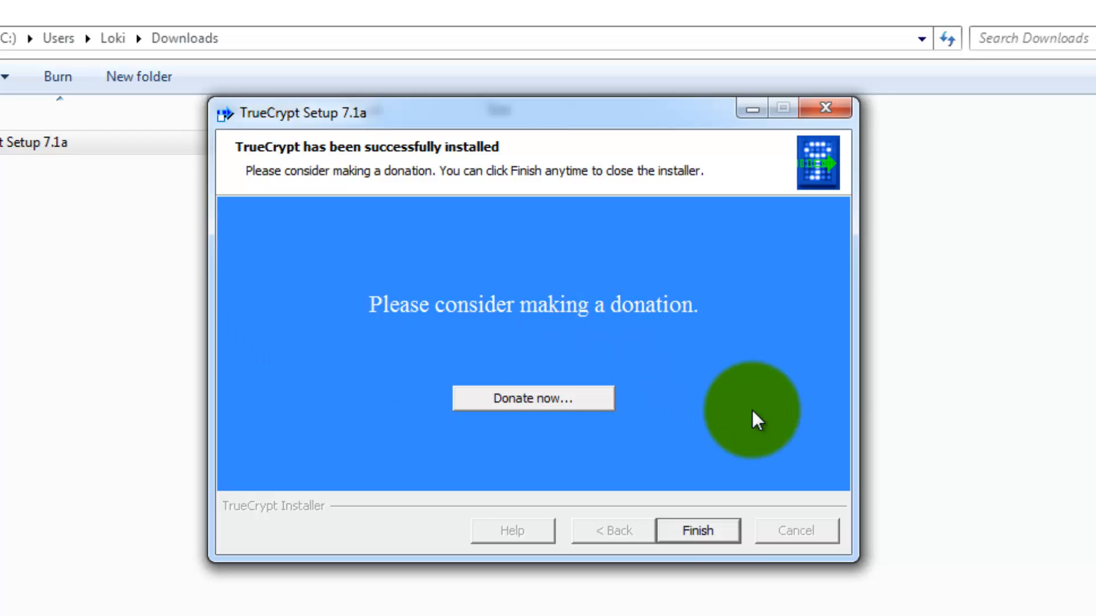
click(716, 531)
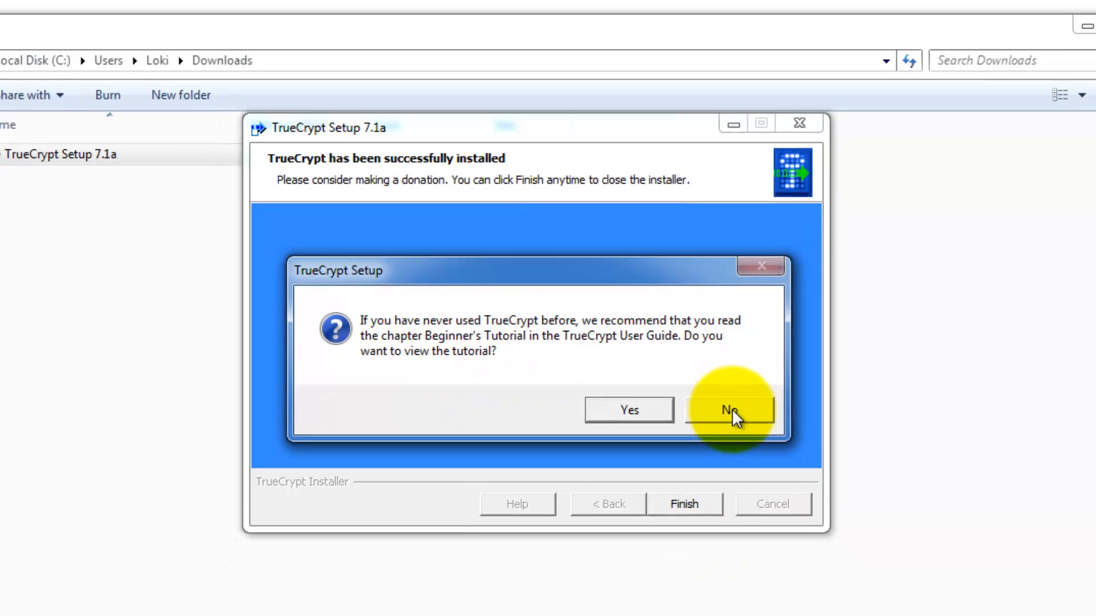
click(748, 427)
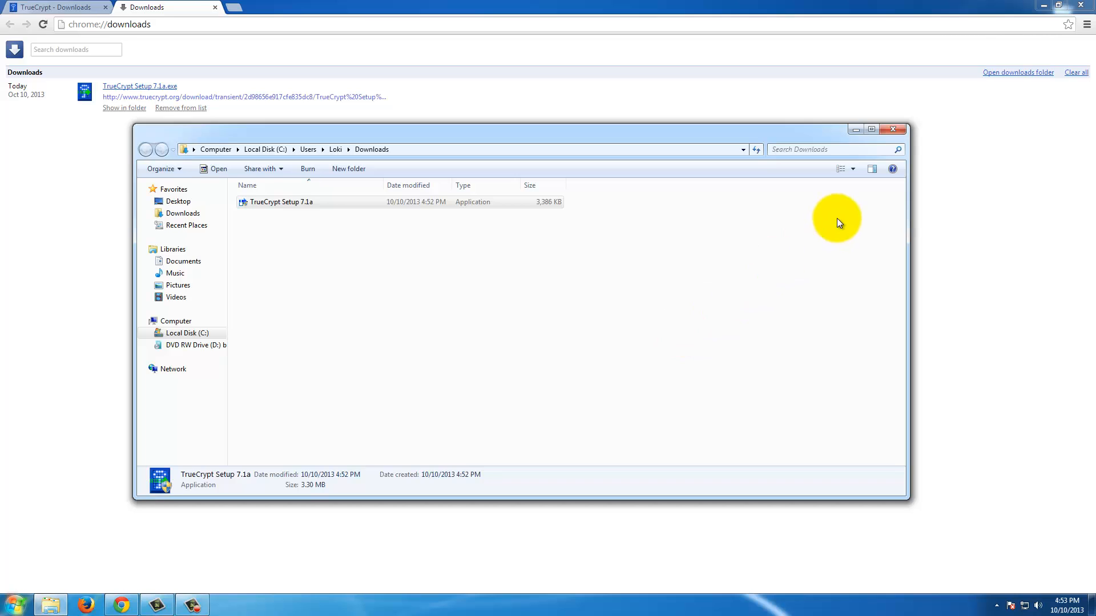
click(854, 132)
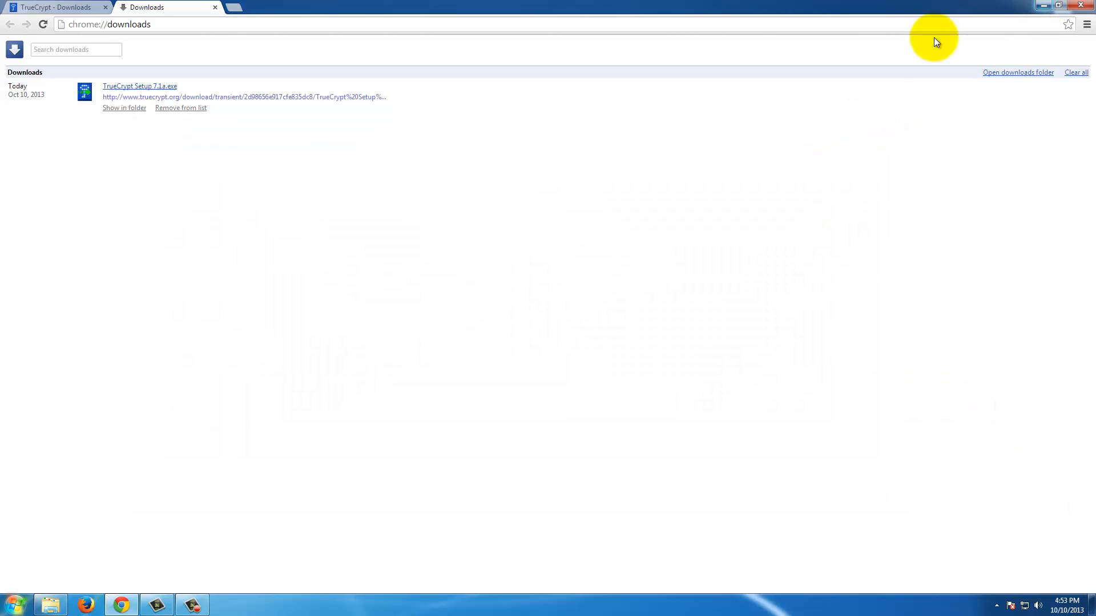
Step: Minimize Chrome and move the TrueCrypt desktop shortcut beside Camtasia Studio 8
click(1043, 6)
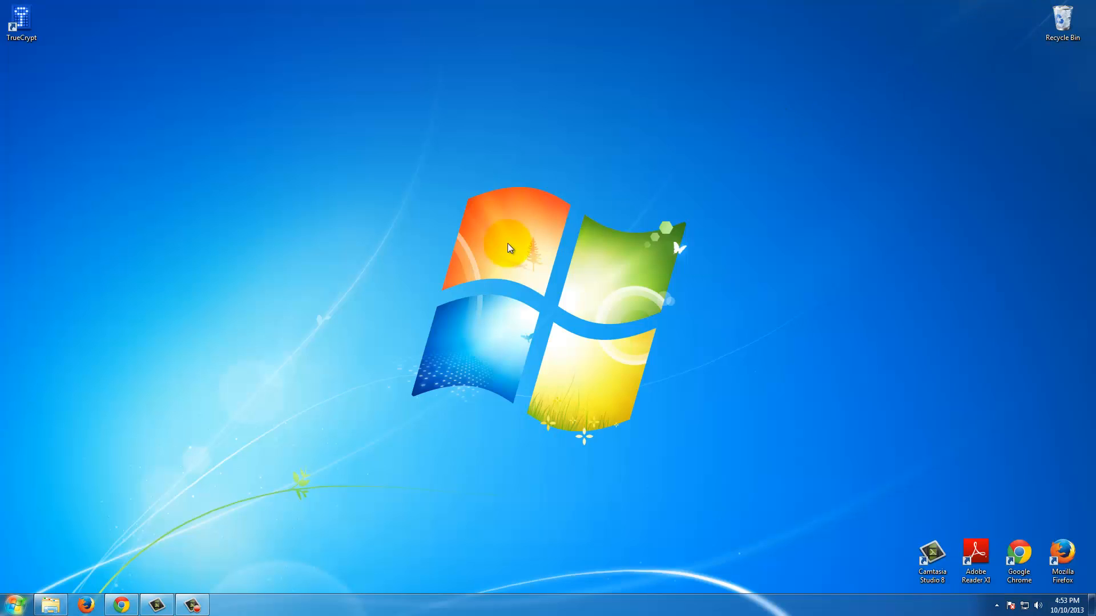
drag(23, 22, 820, 520)
drag(884, 568, 884, 567)
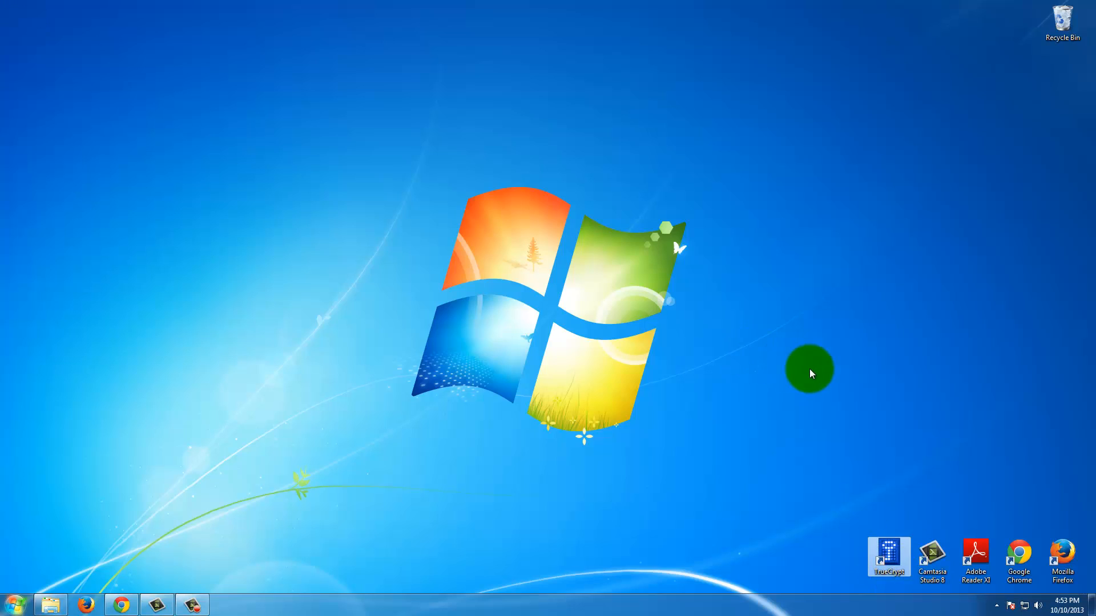
click(809, 369)
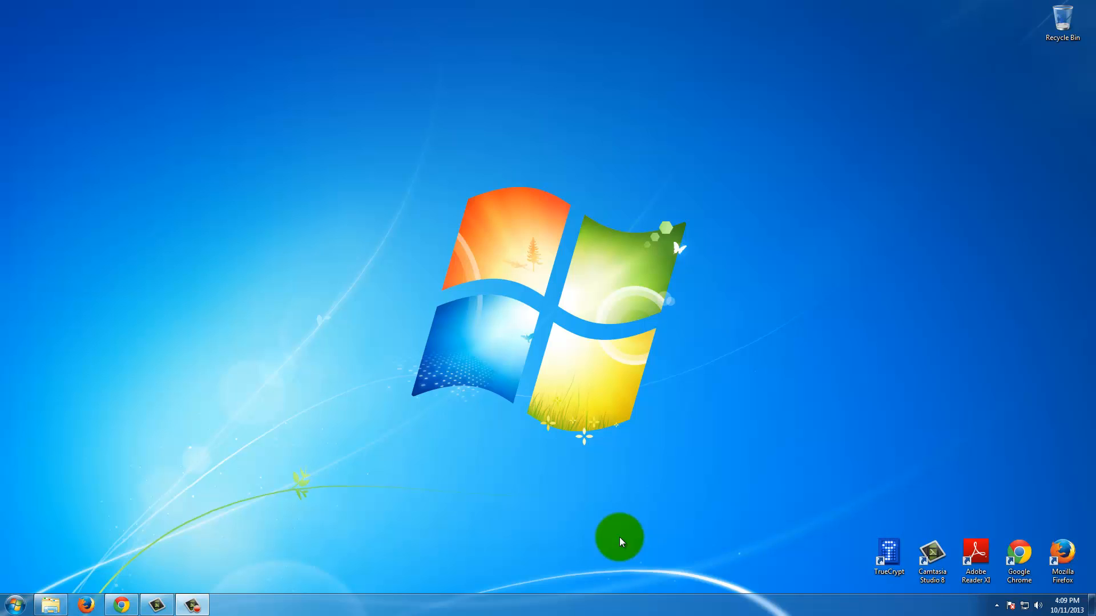
Step: Launch TrueCrypt and start Create New Volume from the Volumes menu
double_click(886, 565)
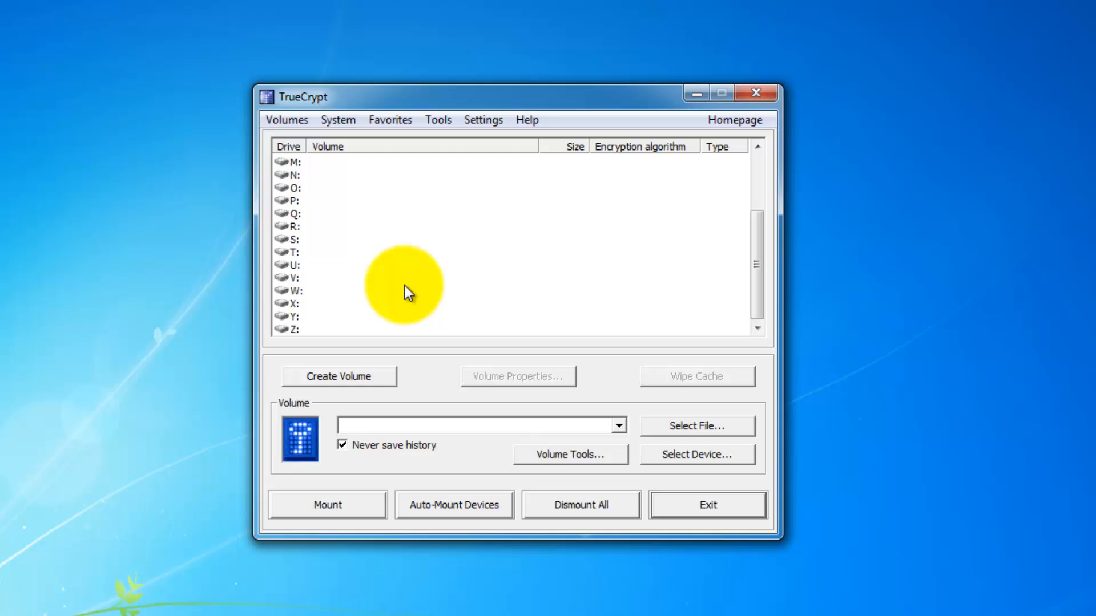
click(280, 118)
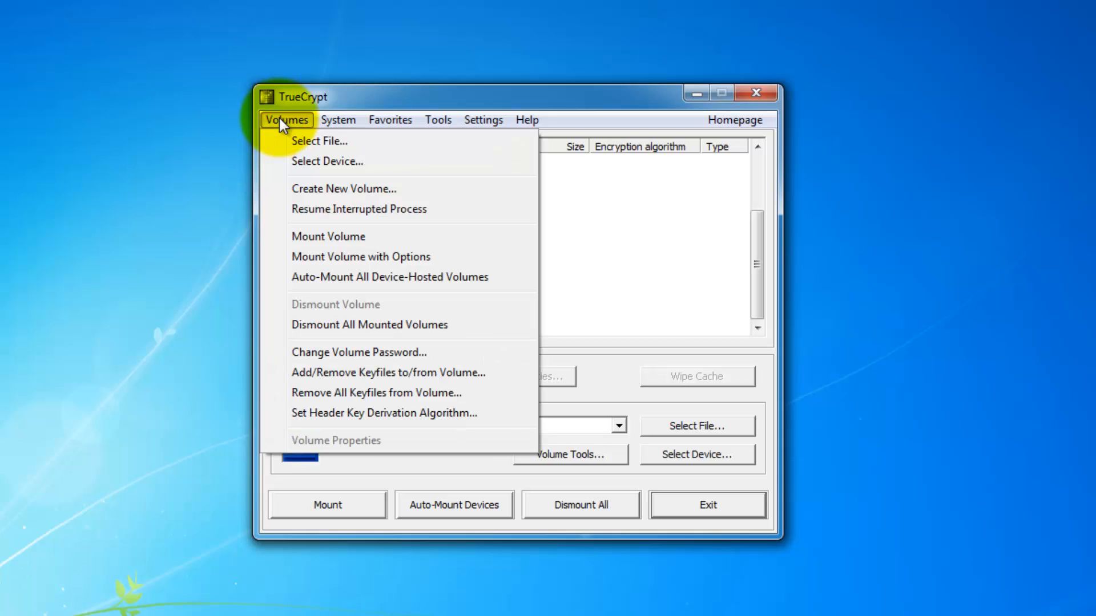
click(286, 189)
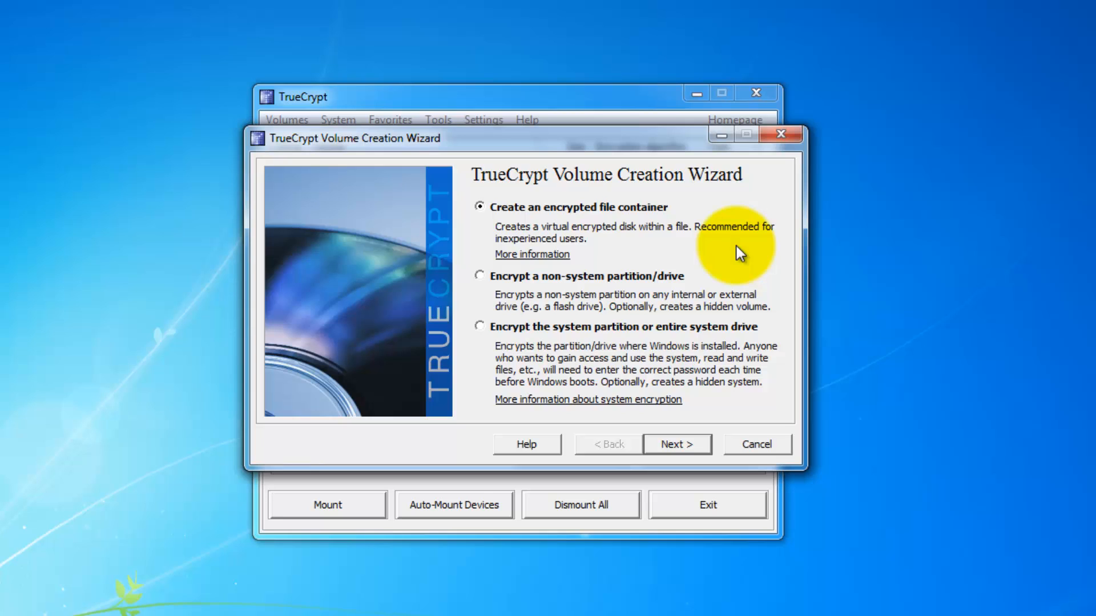
Step: Choose an encrypted file container as a Standard TrueCrypt volume
click(672, 444)
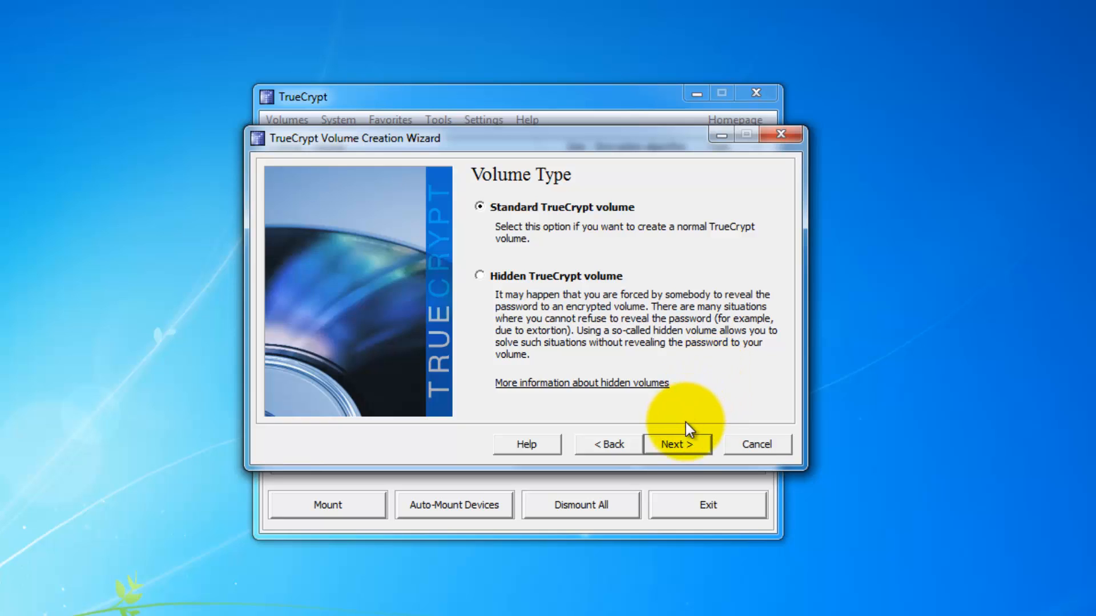
click(677, 443)
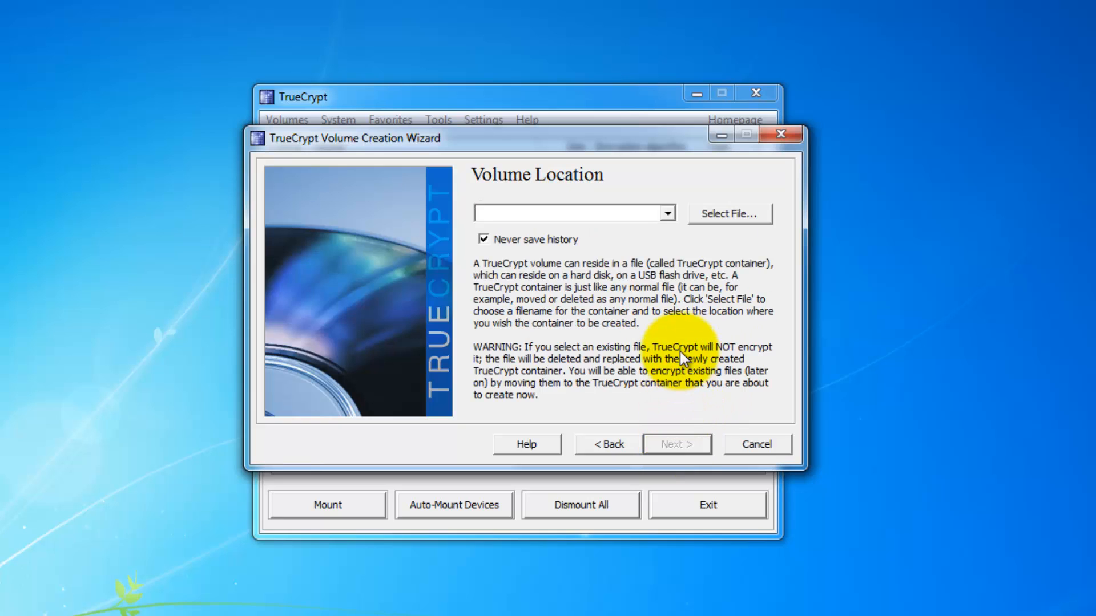
Step: Set the container file to 2012tc in Documents and continue to Encryption Options
click(713, 218)
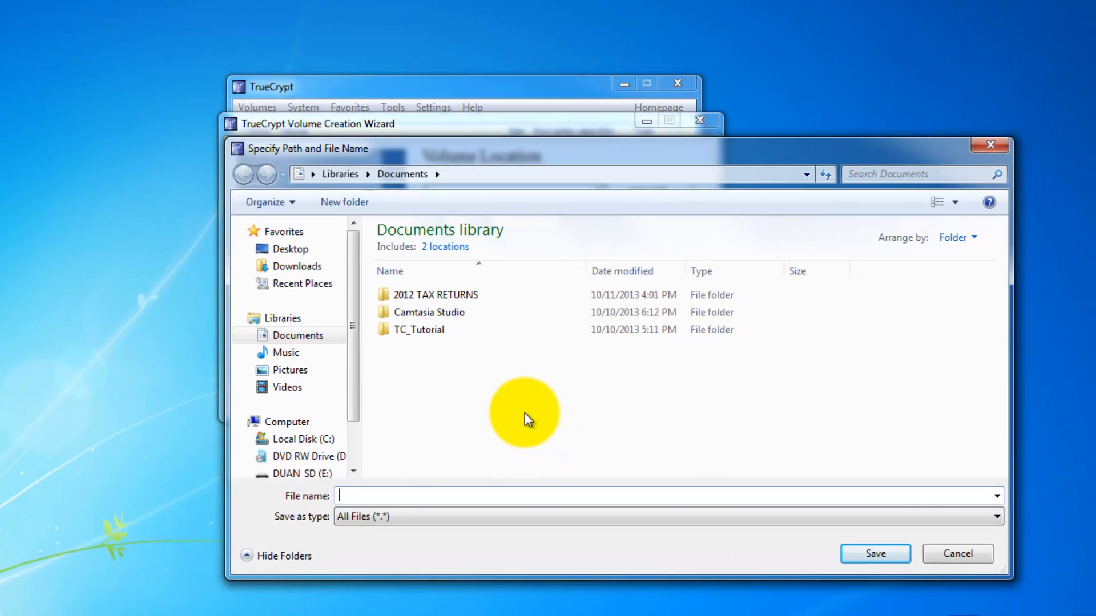
text(2)
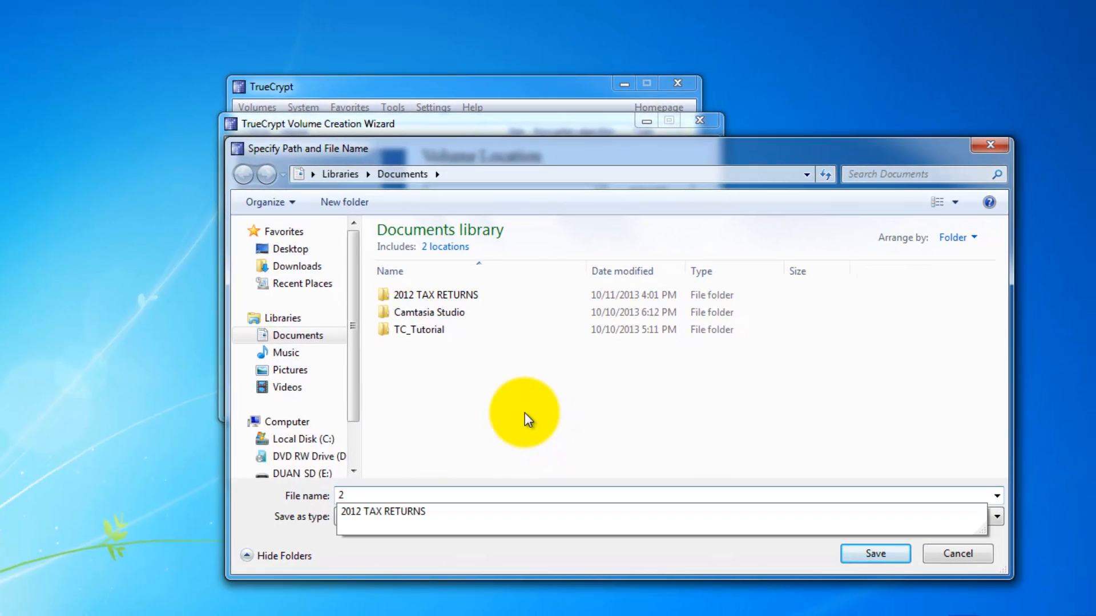
text(012t)
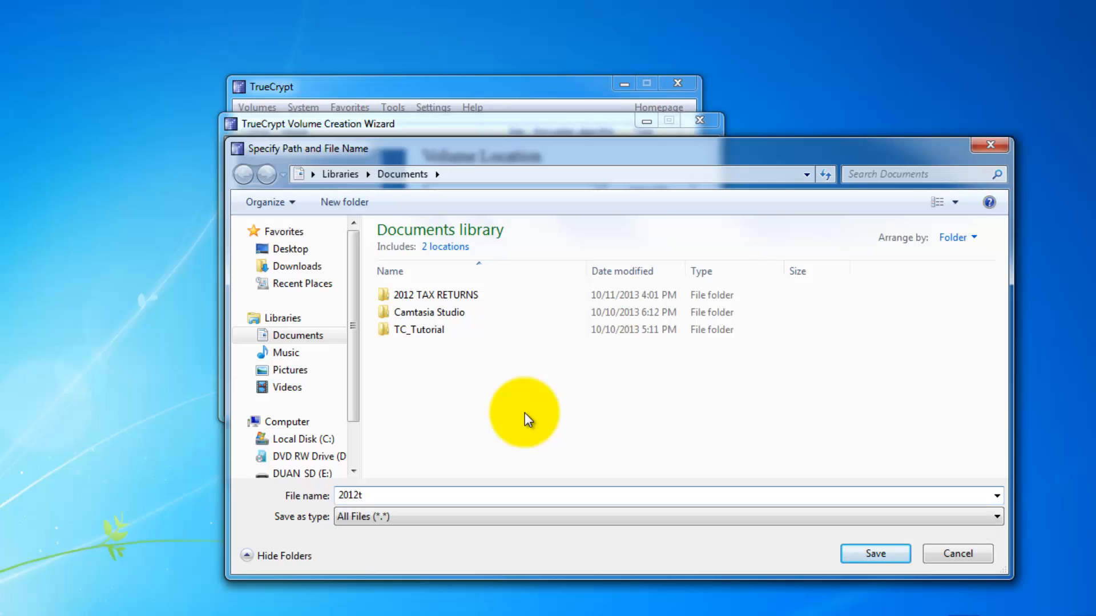
text(c)
click(880, 554)
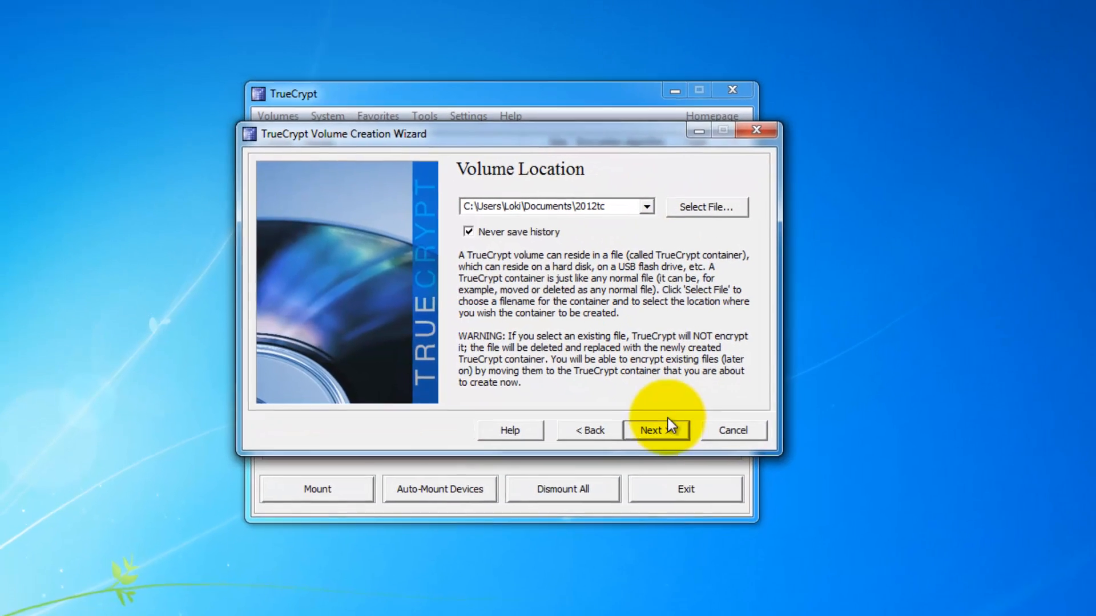
click(691, 448)
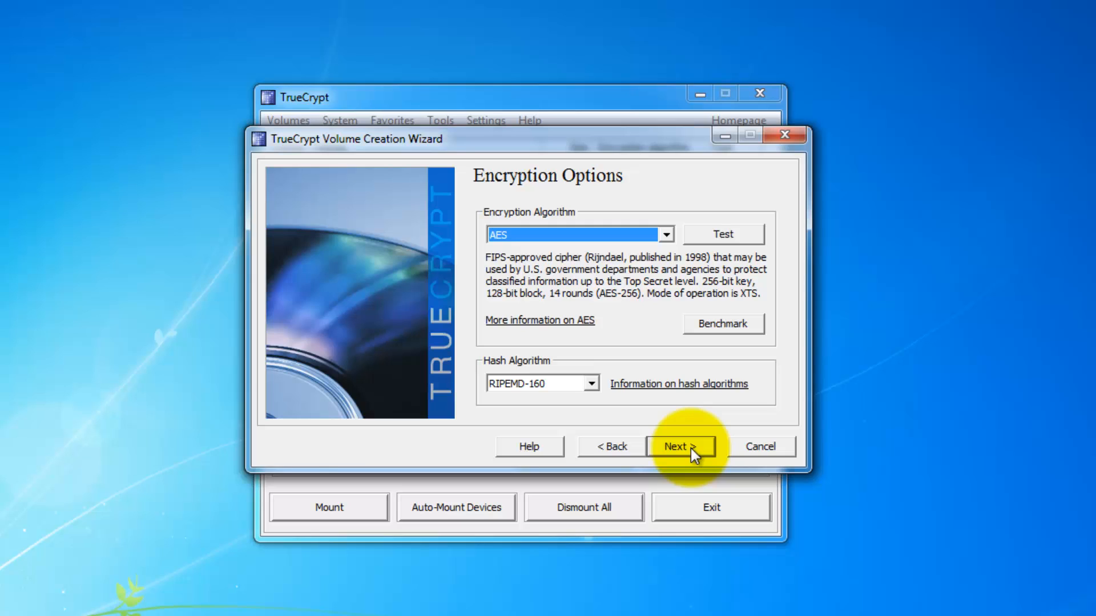
Step: Keep AES with RIPEMD-160 and enter a volume size of 100 MB
click(682, 447)
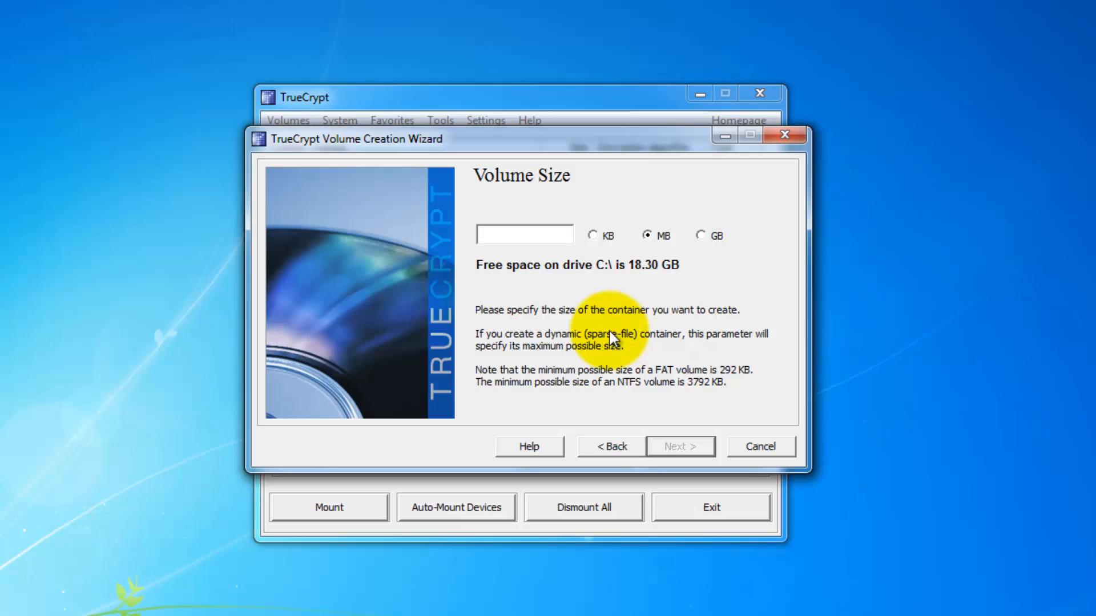
text(100)
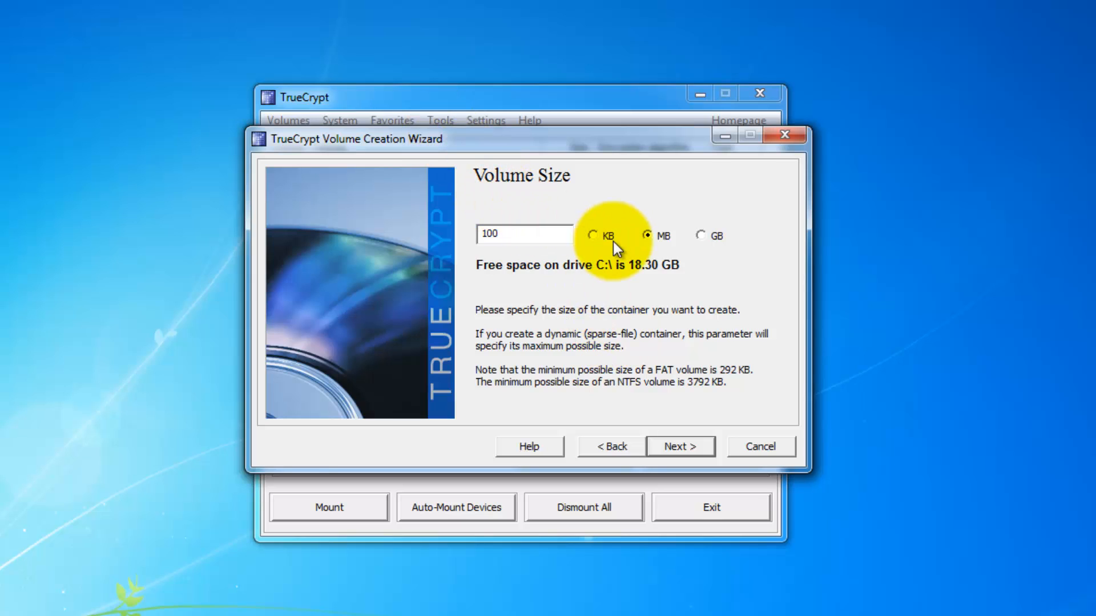
Step: Enter and confirm the volume password with Display password on, accepting the short-password warning
click(678, 449)
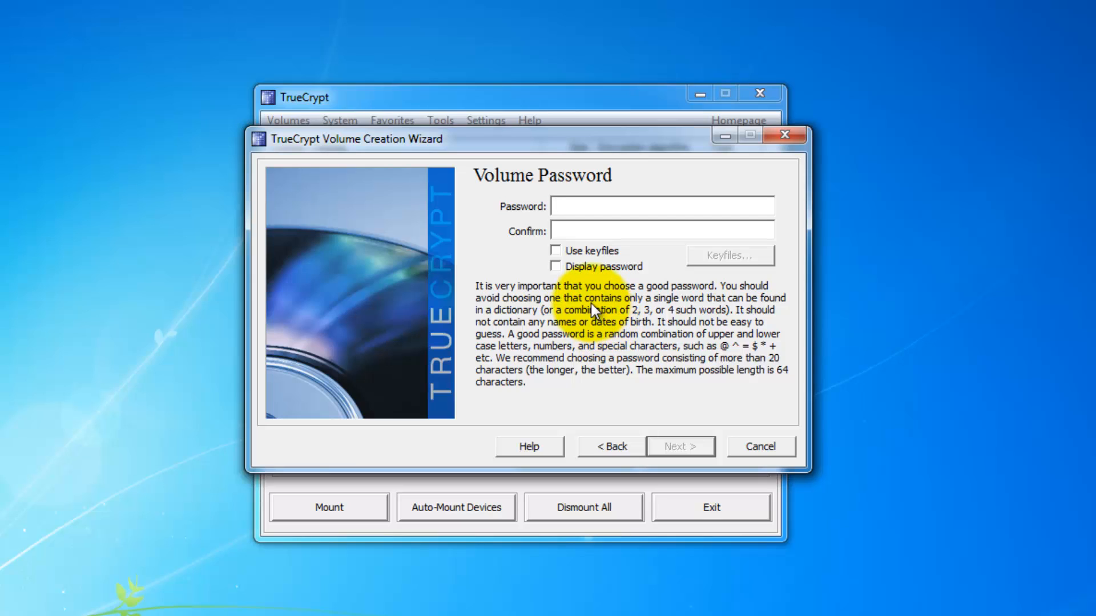
click(597, 271)
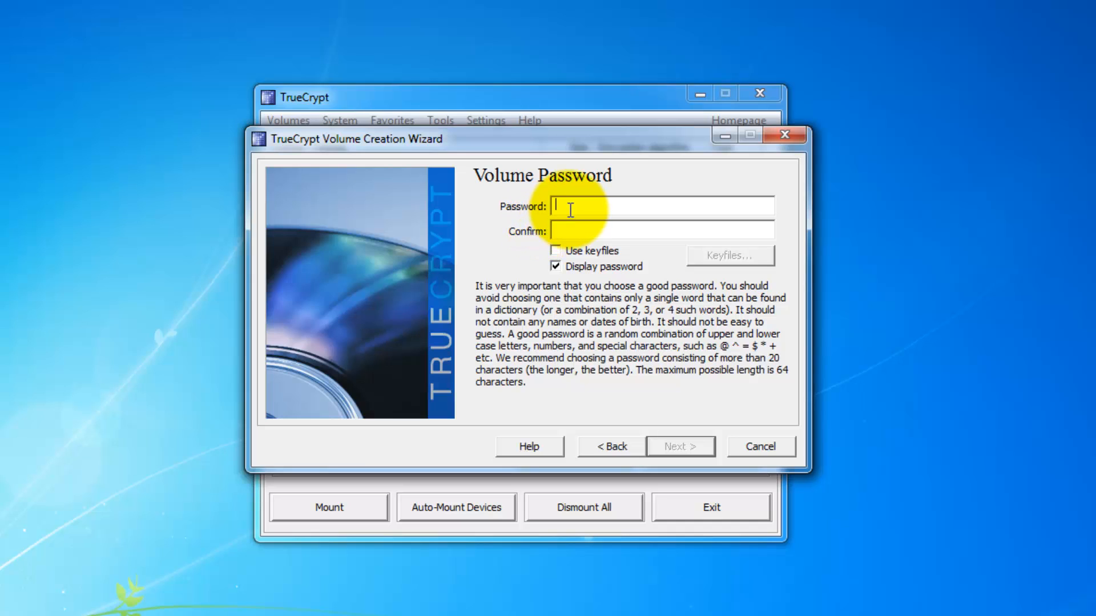
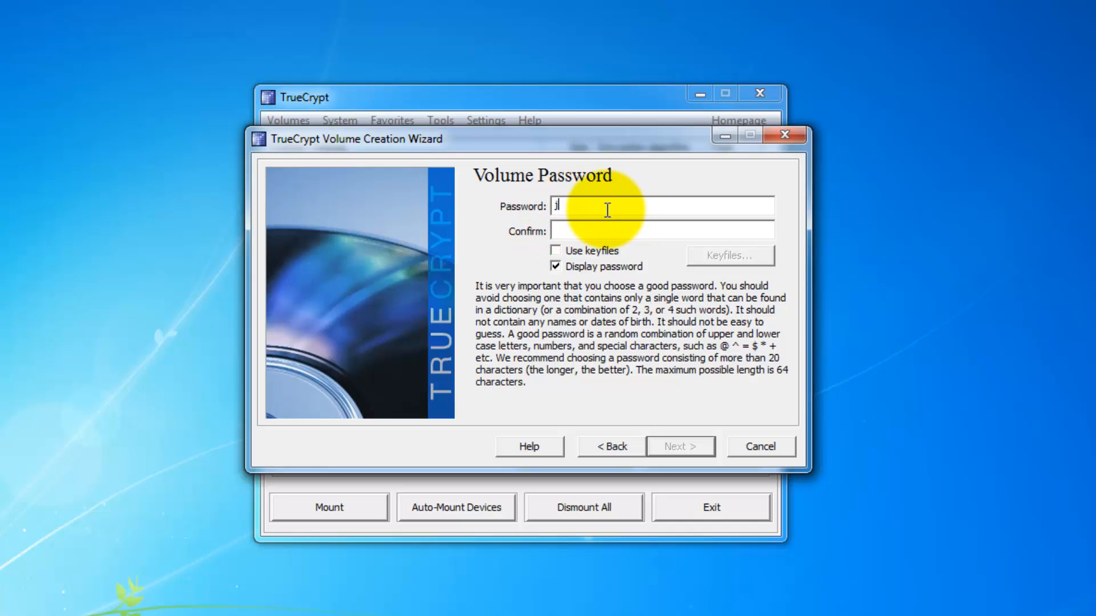
key(Tab)
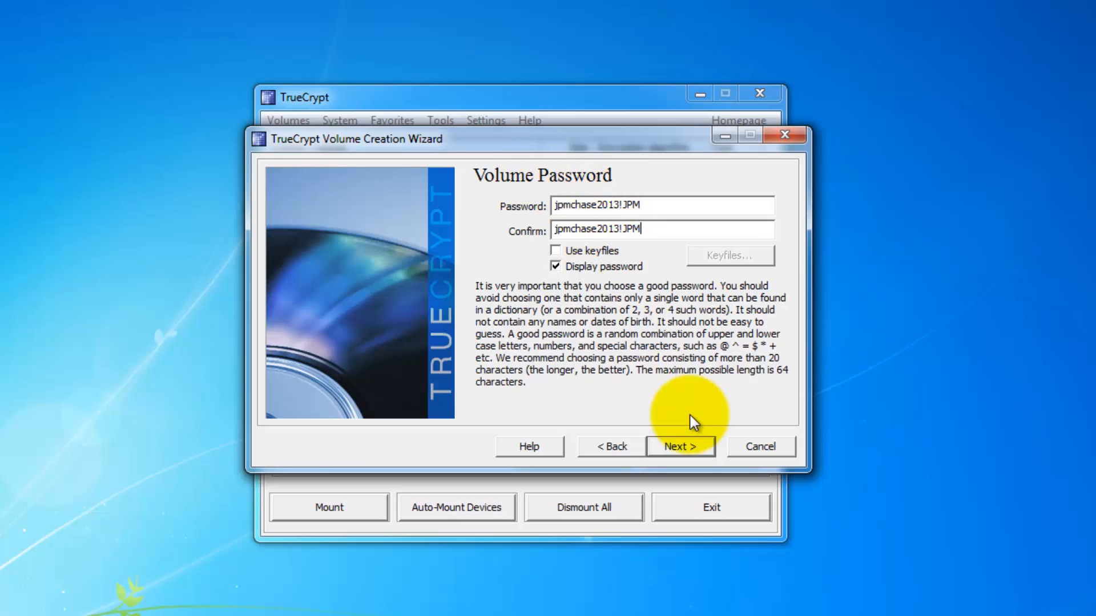
click(678, 453)
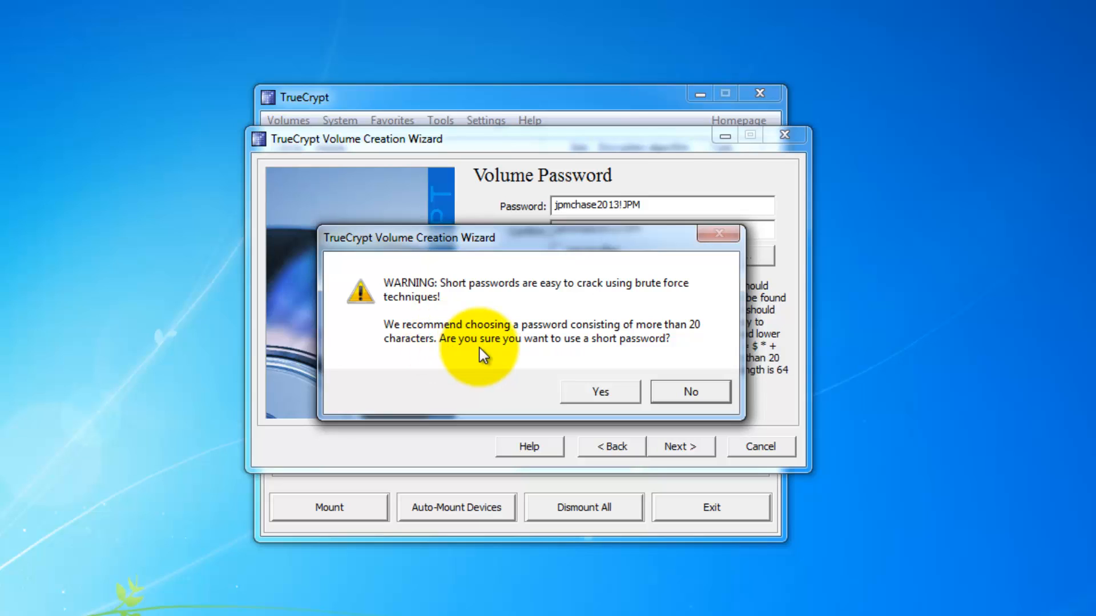
click(597, 393)
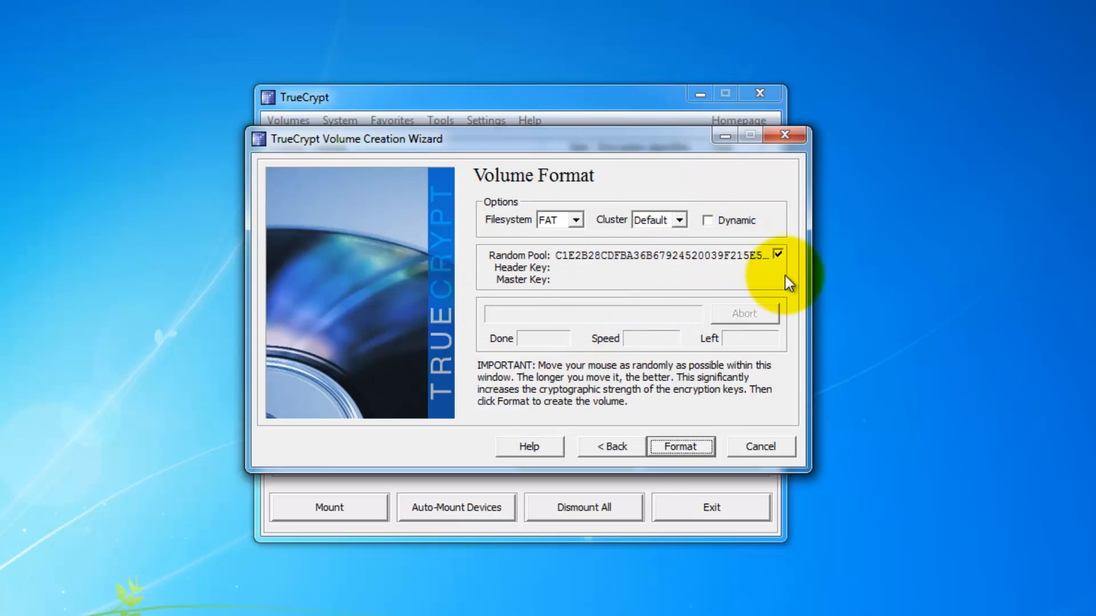
Step: Format the 100 MB container as a FAT volume and dismiss the success message
click(682, 448)
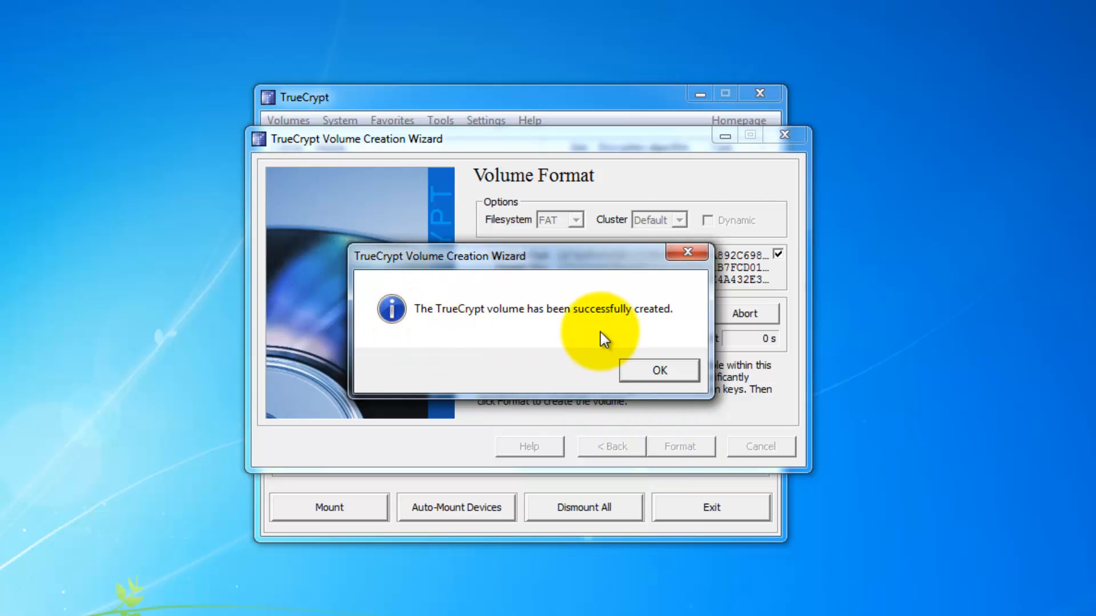
click(660, 373)
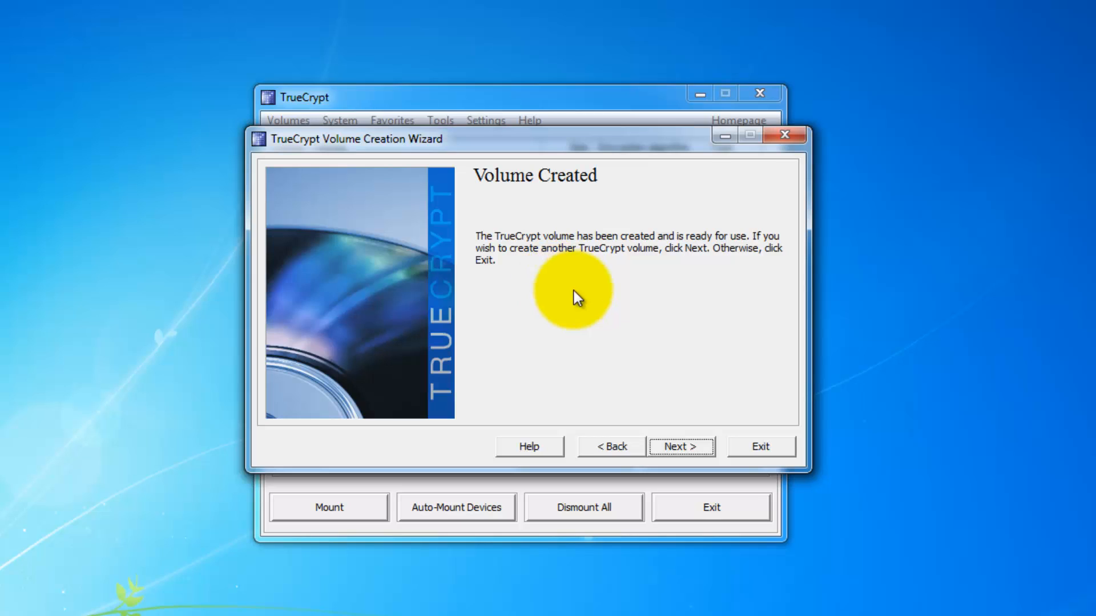
Step: Exit the volume creation wizard and pick Z: as the drive letter
click(778, 449)
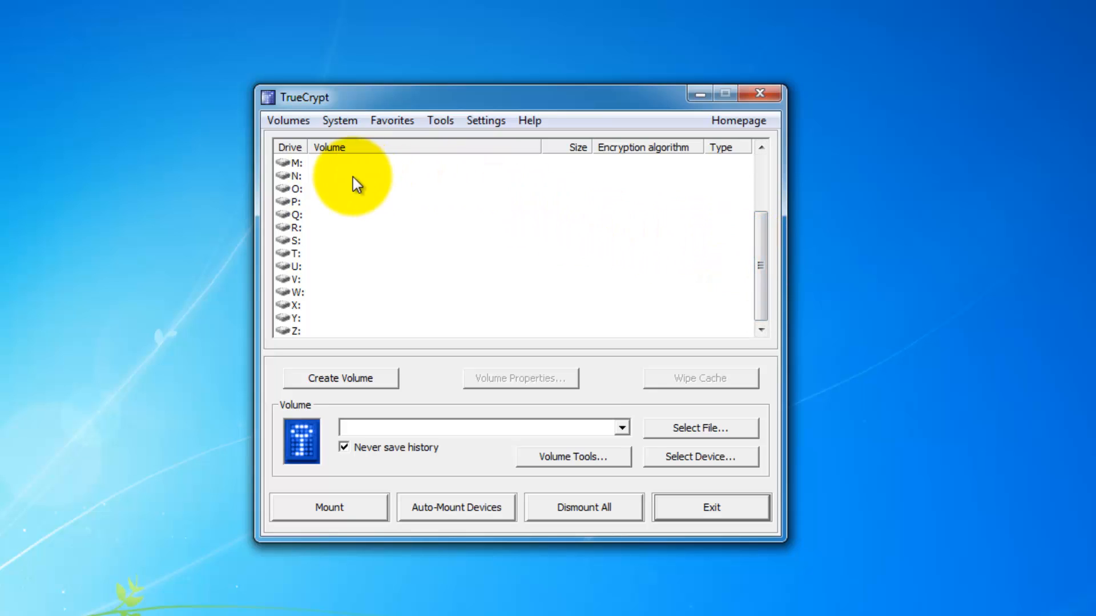
drag(758, 268, 763, 317)
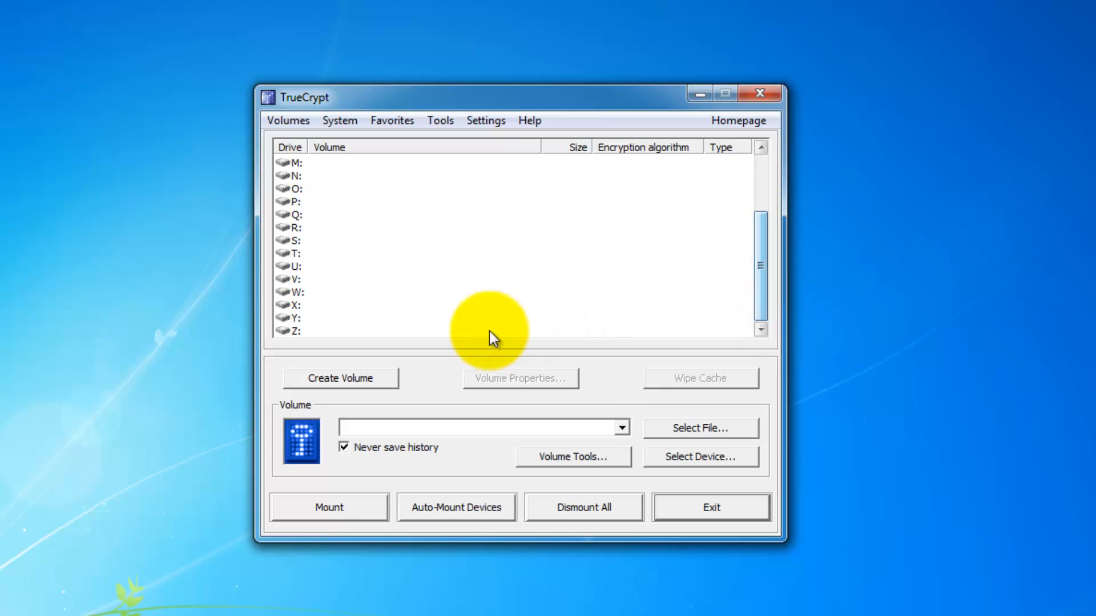
click(298, 331)
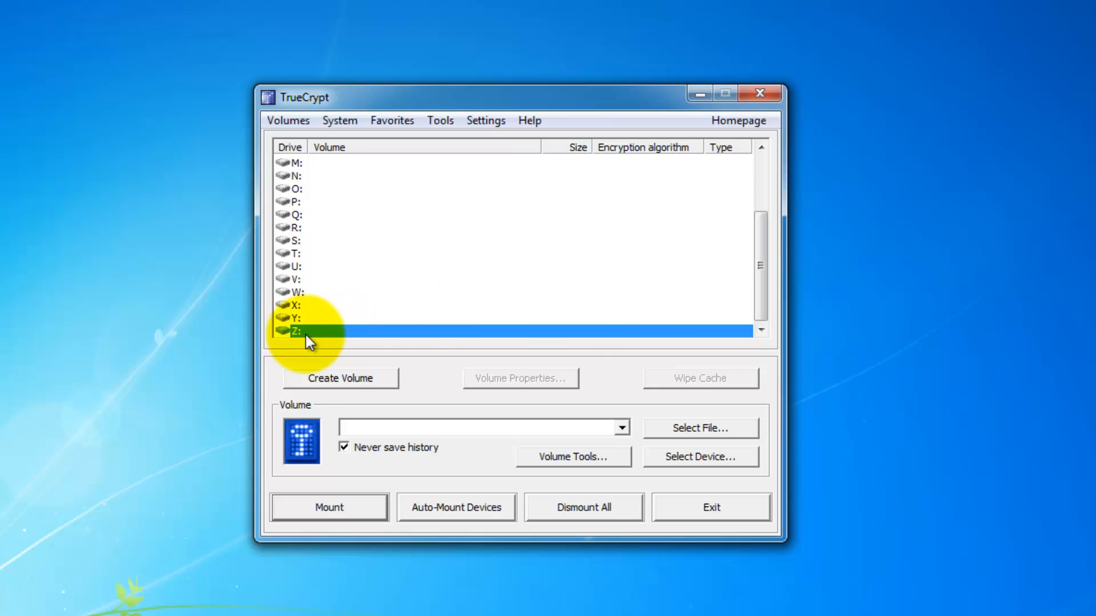
Step: Choose the 2012tc container from Documents as the volume to mount
click(695, 431)
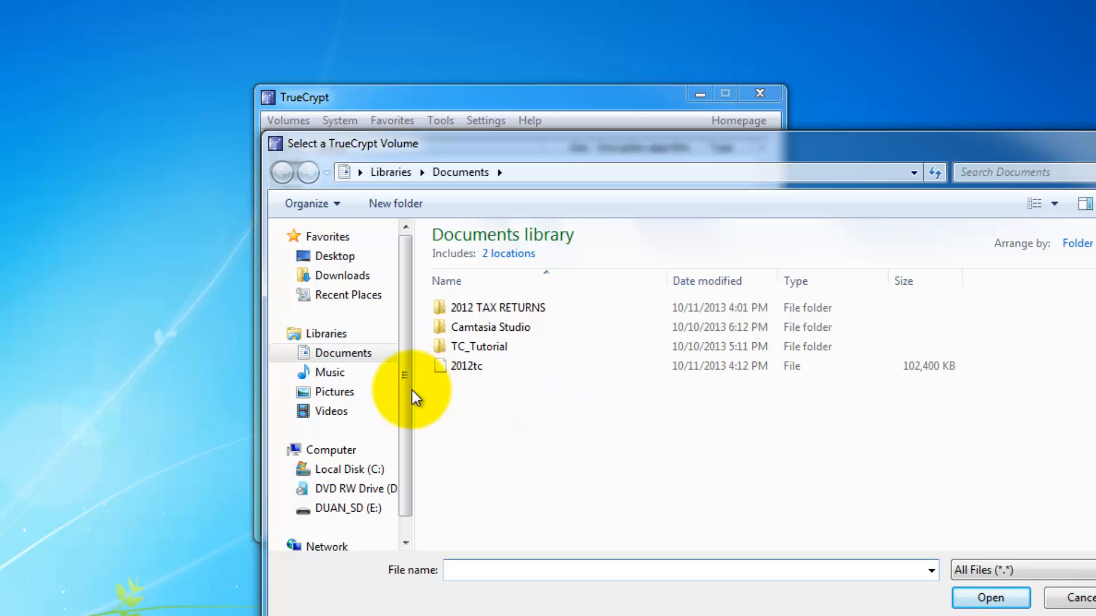
click(461, 373)
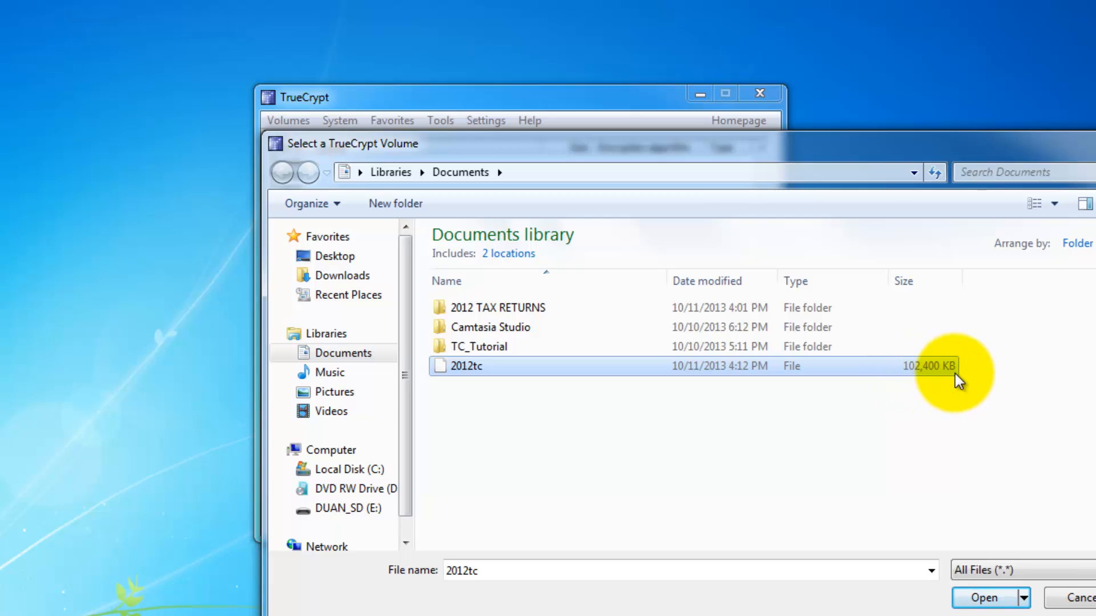
double_click(458, 371)
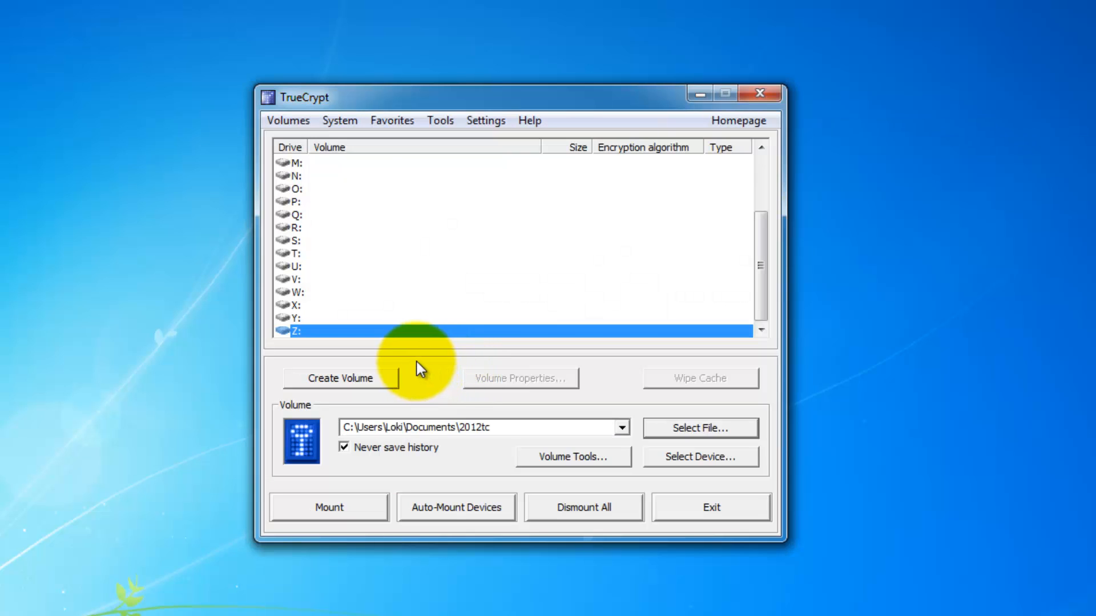
Step: Start mounting 2012tc on Z:, show the password as plain text, and enter the volume password
click(350, 512)
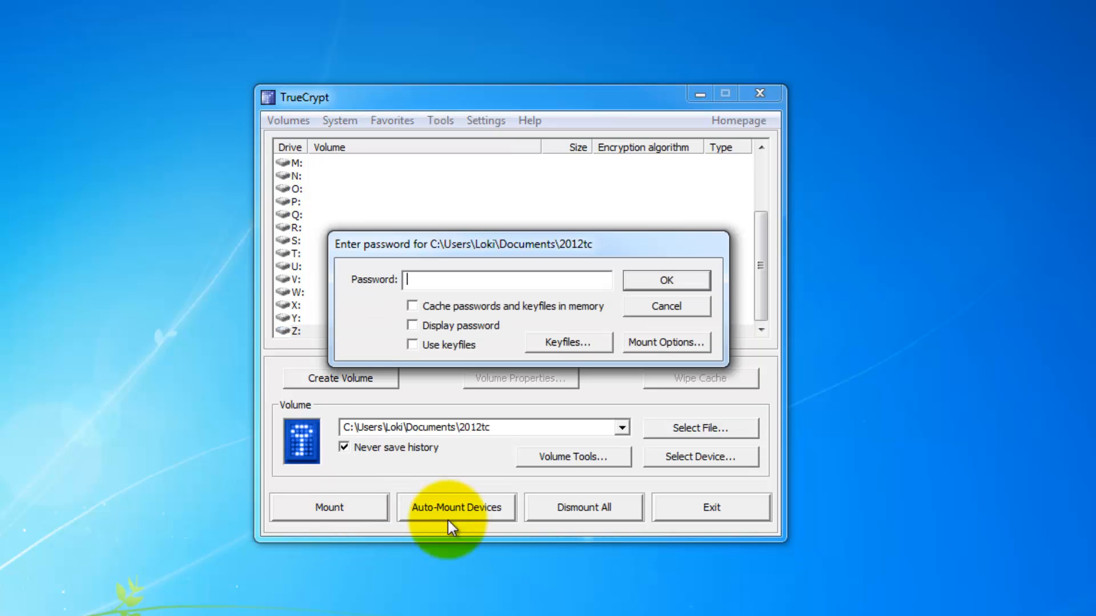
text(*)
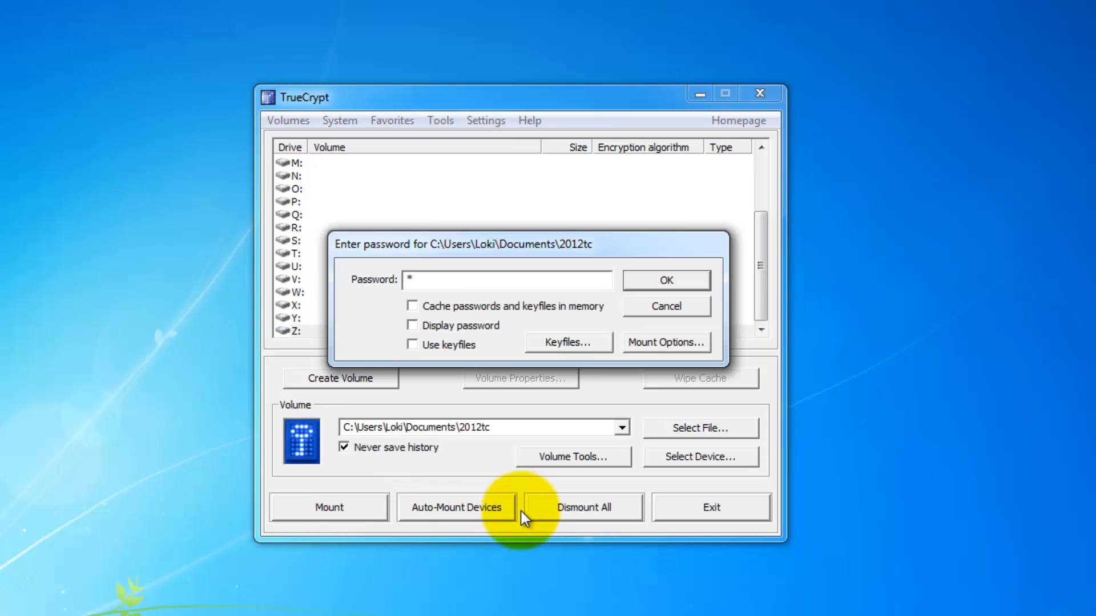
key(BackSpace)
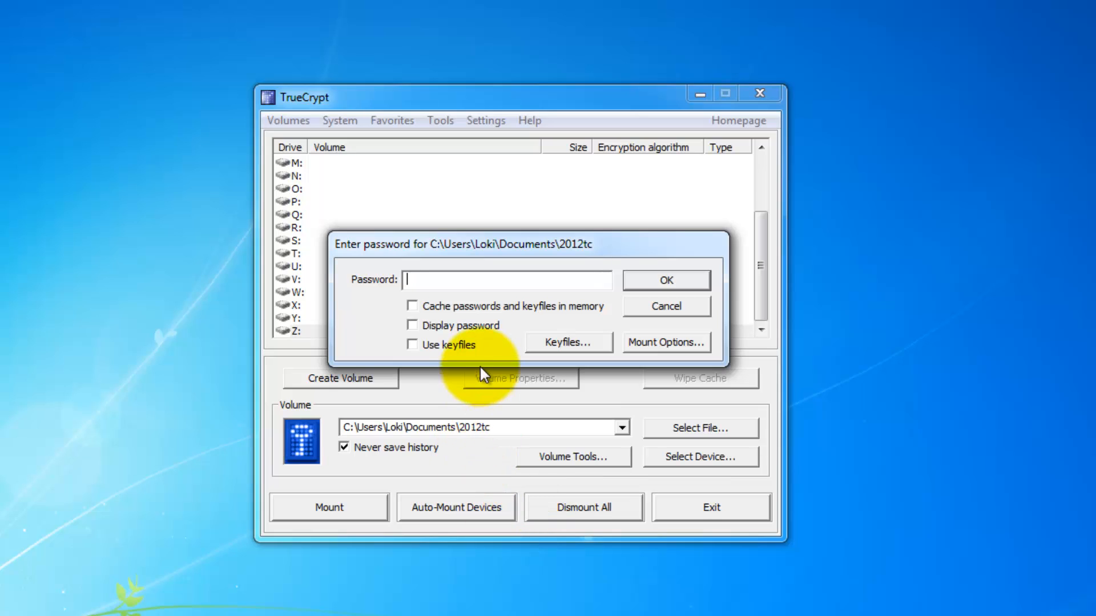
click(476, 330)
click(527, 288)
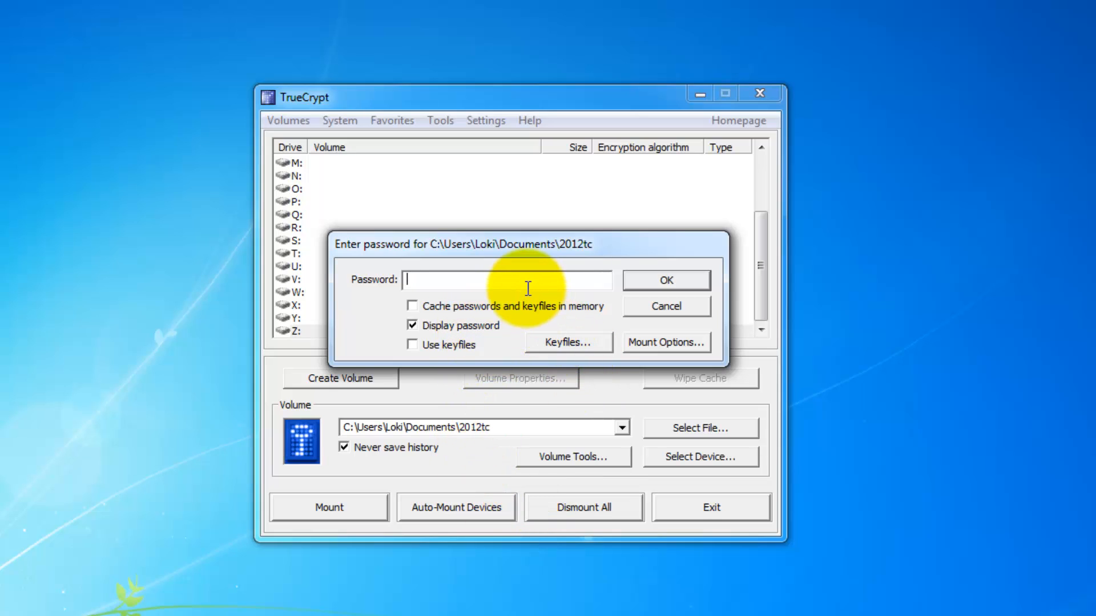
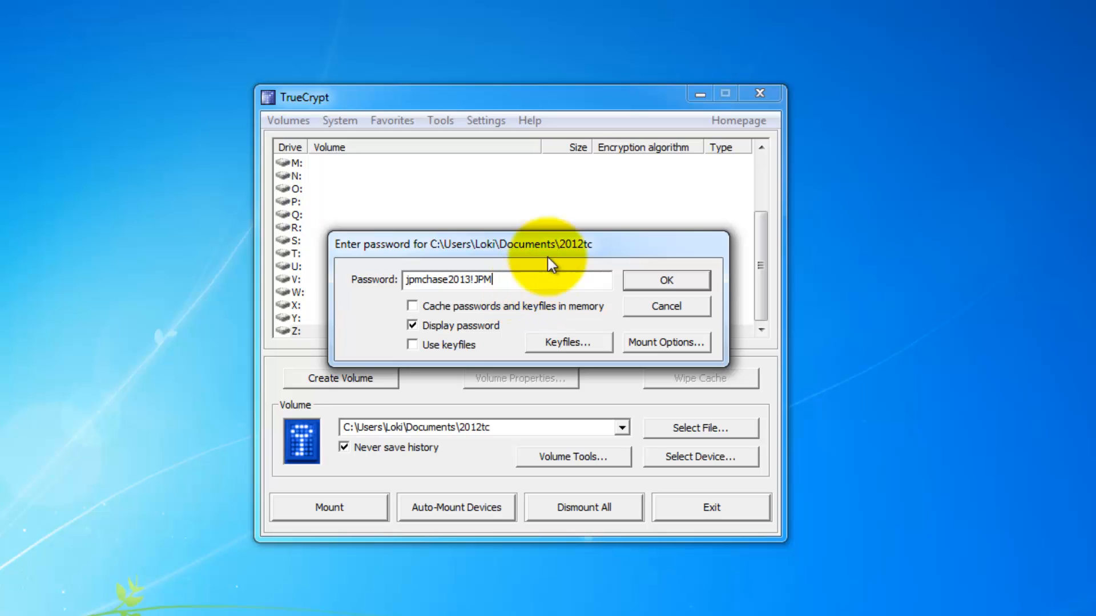
Step: Confirm the password to mount 2012tc, then select the new Z: row (99 MB, AES)
click(674, 283)
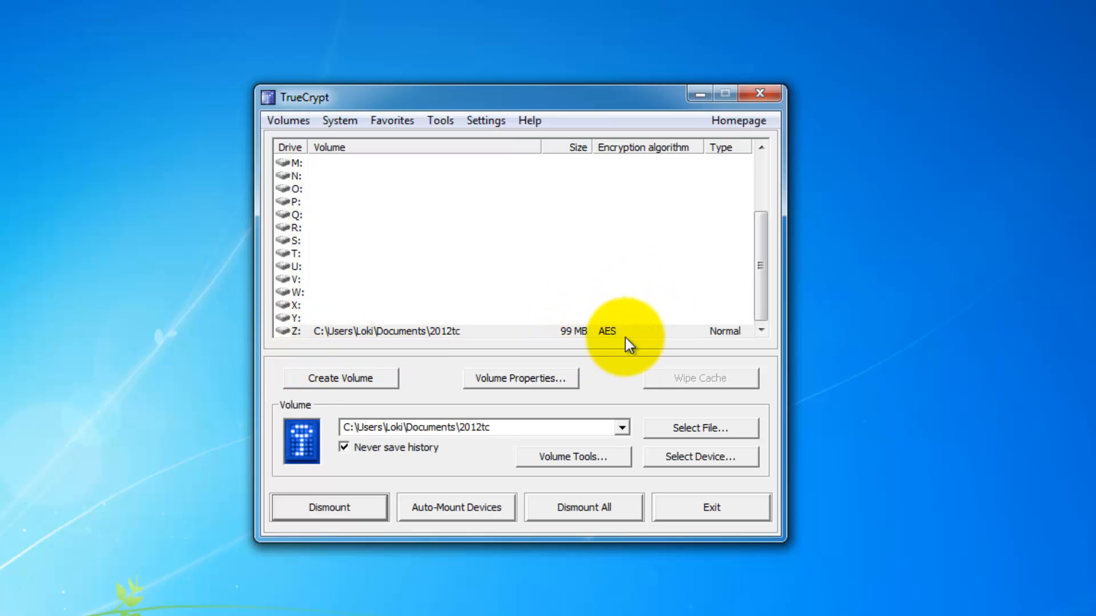
click(293, 335)
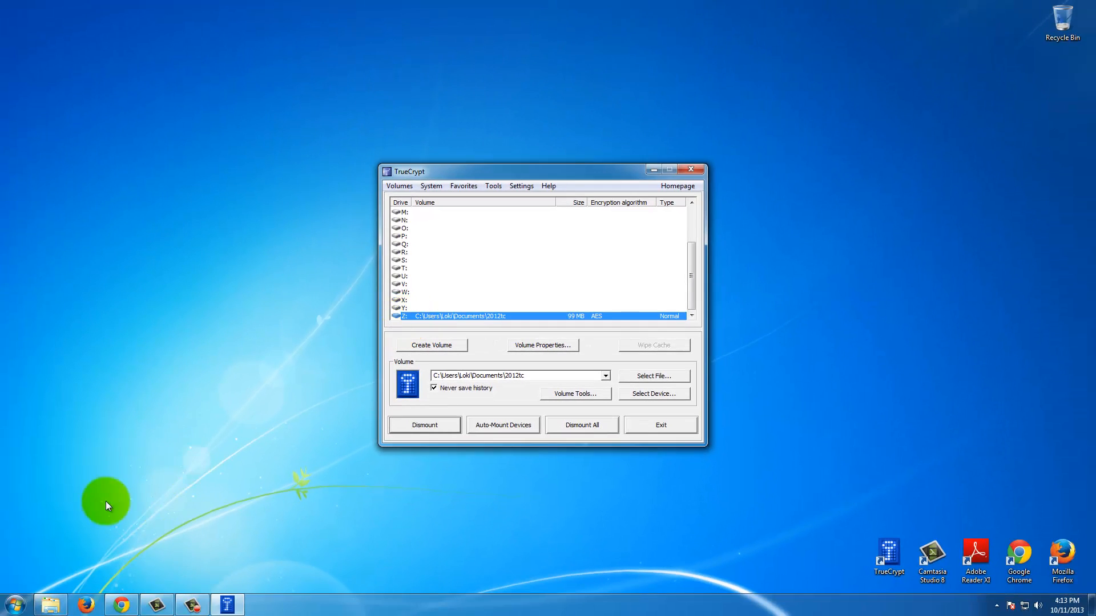
Step: Open Local Disk (Z:) from the Computer overview in Windows Explorer
click(16, 604)
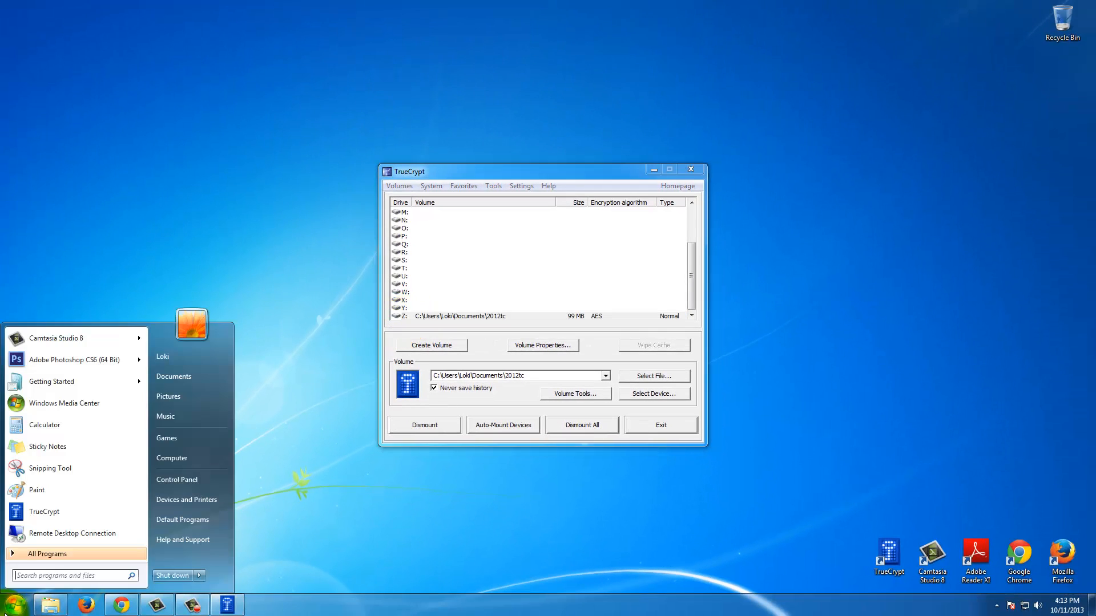
click(166, 460)
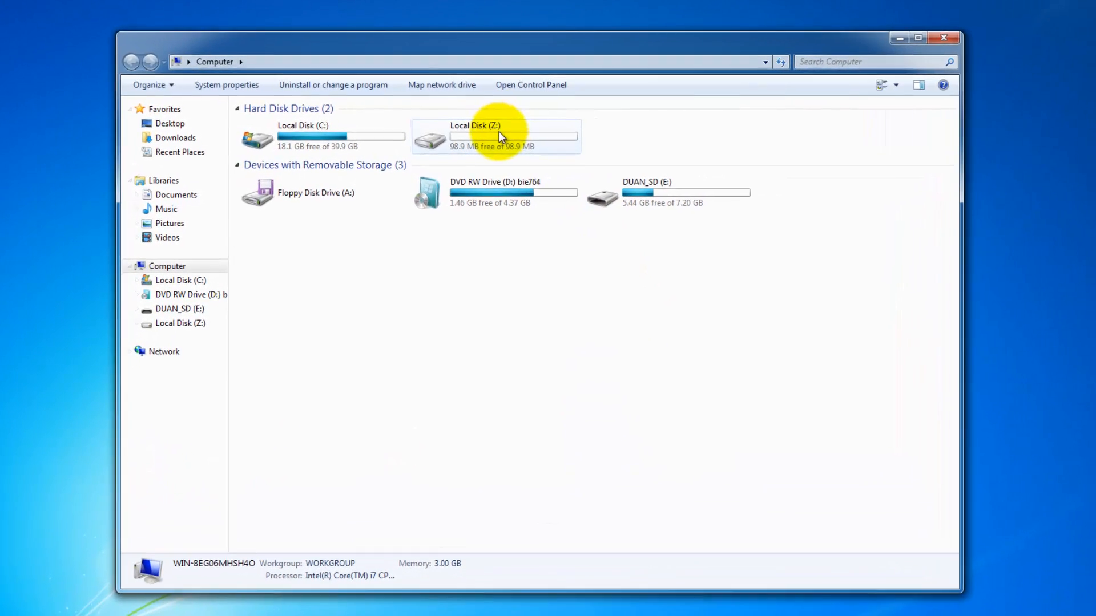
click(502, 136)
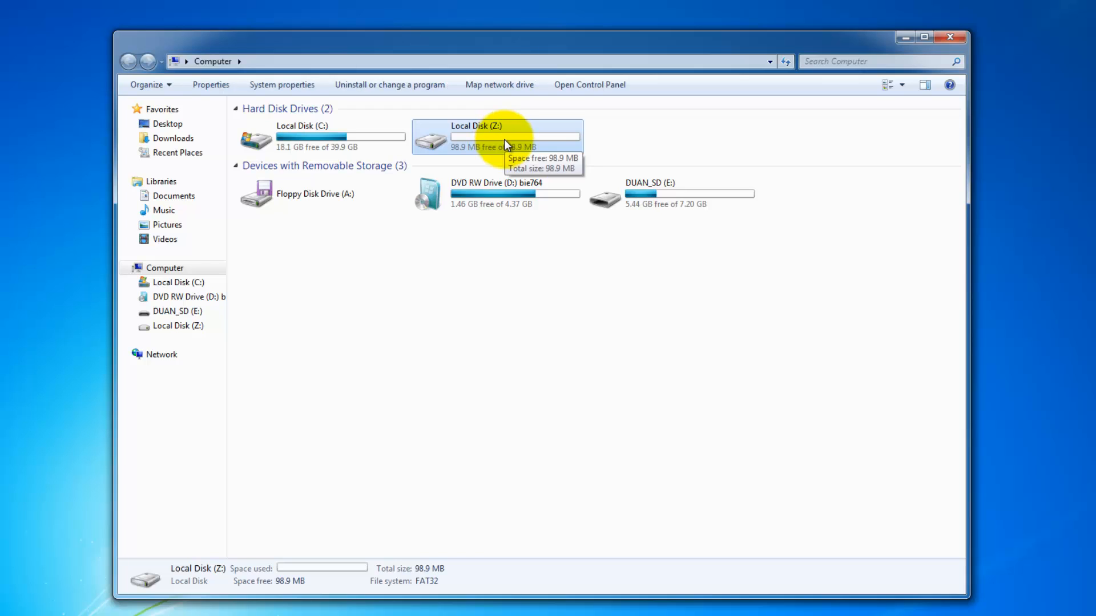
double_click(504, 141)
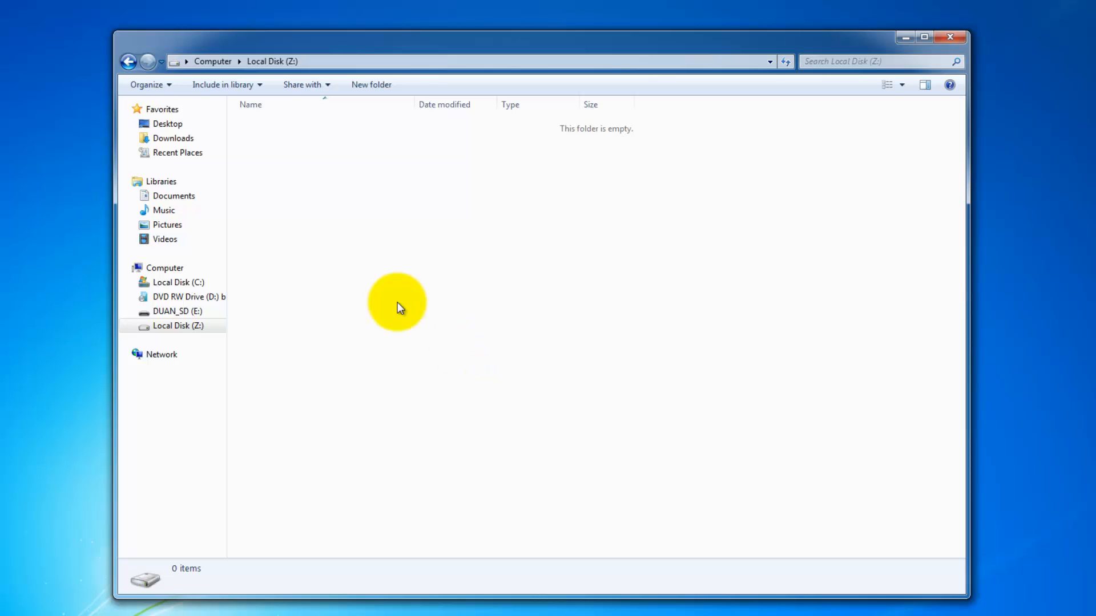
Step: Create a new folder on Z: named 'My New Folder Example'
right_click(398, 303)
mouse_move(498, 473)
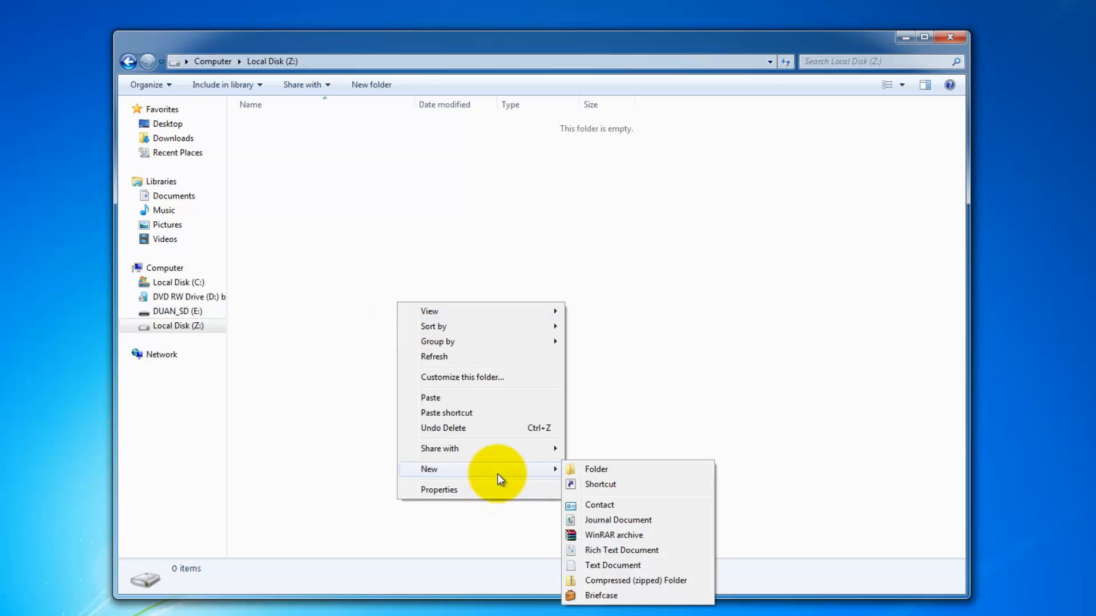
click(618, 471)
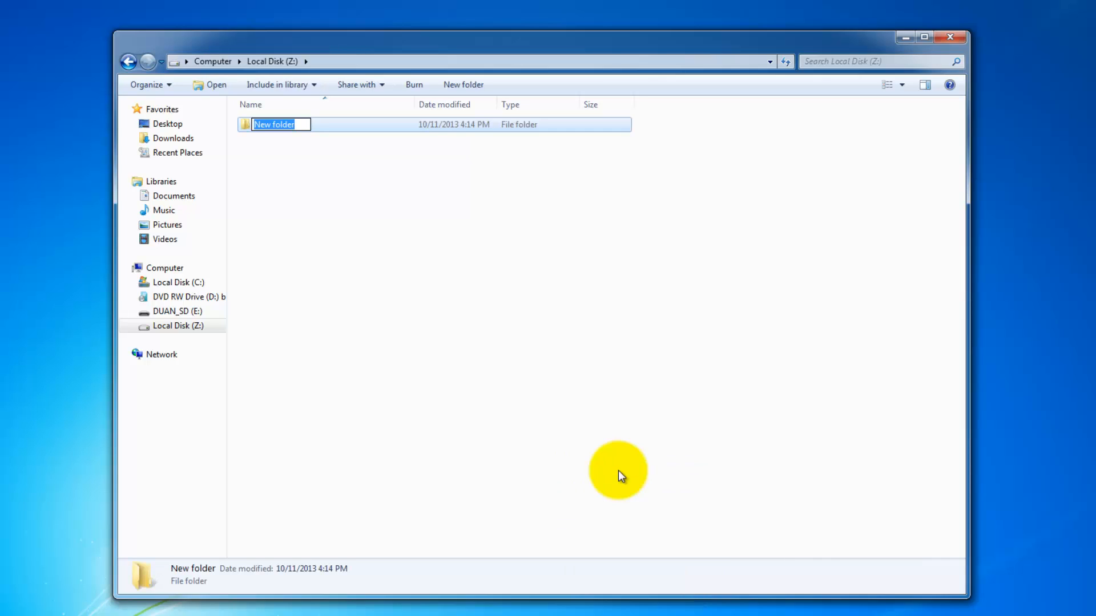
text(My)
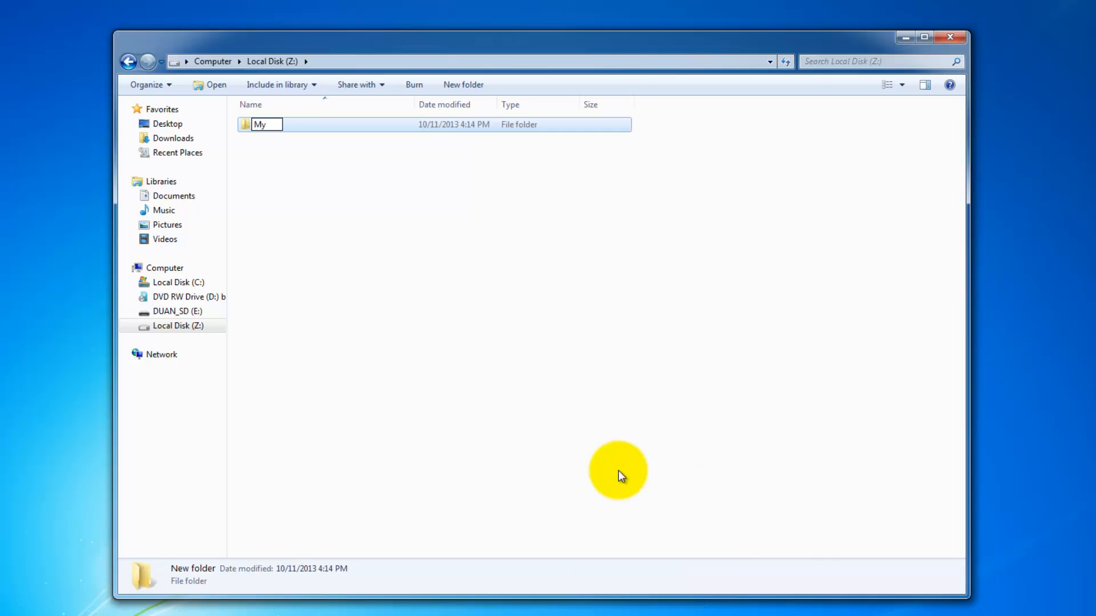
text( New Folder Example)
key(Return)
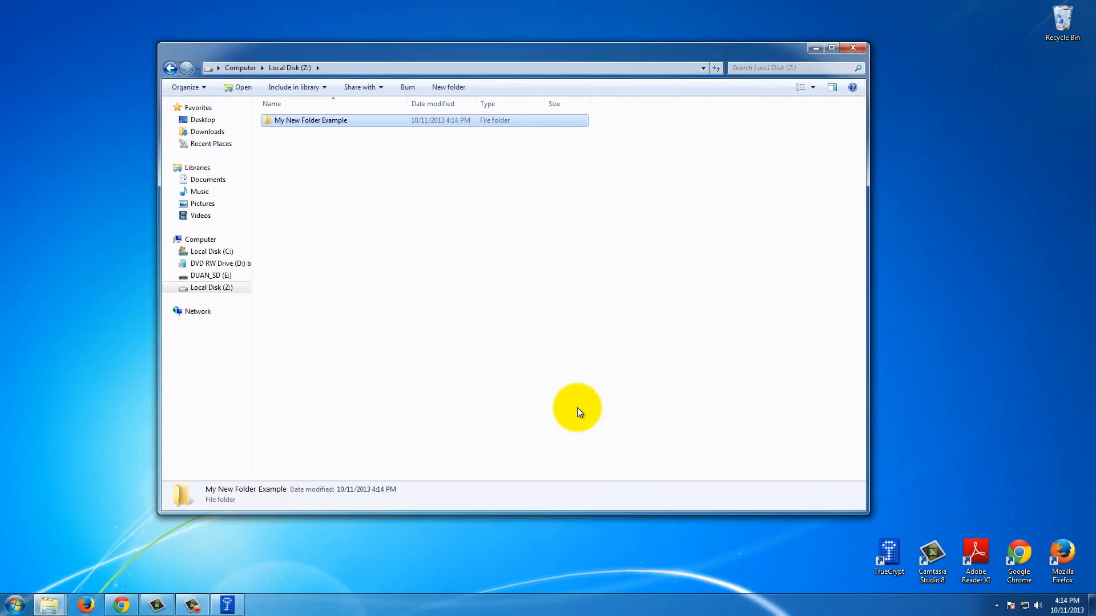
Step: Snap the Z: window right and a second Explorer window showing Documents left
click(576, 409)
drag(404, 53, 1094, 171)
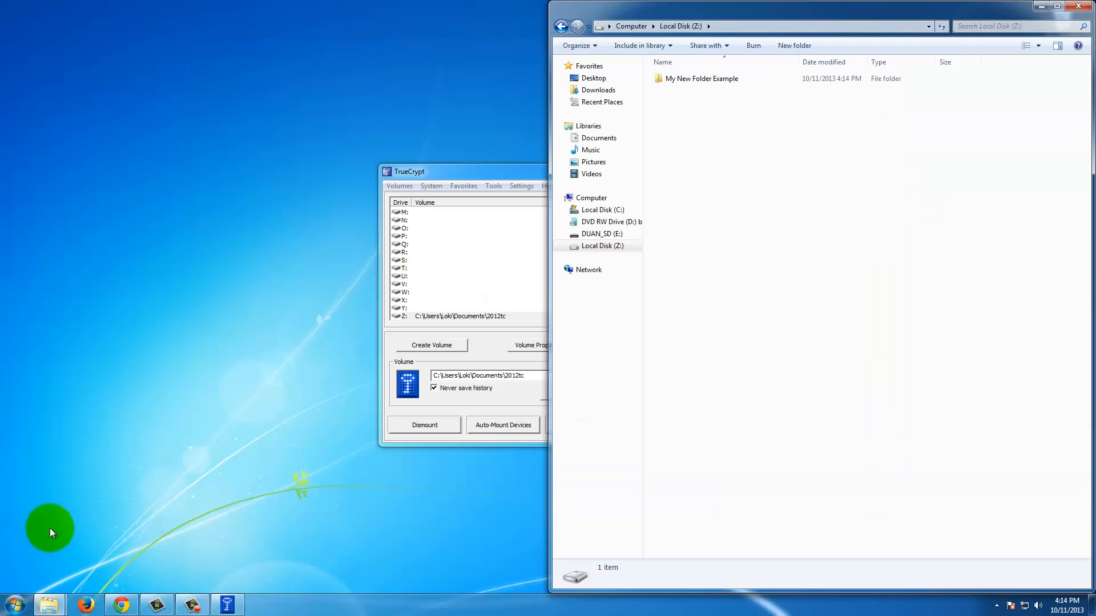
click(16, 605)
click(175, 453)
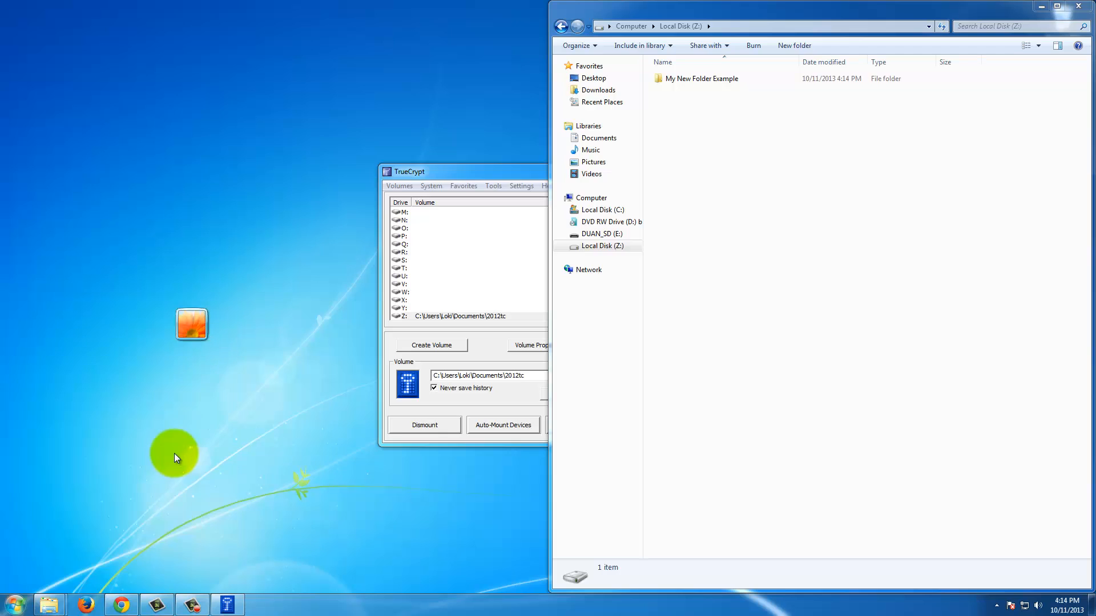
drag(416, 68, 2, 73)
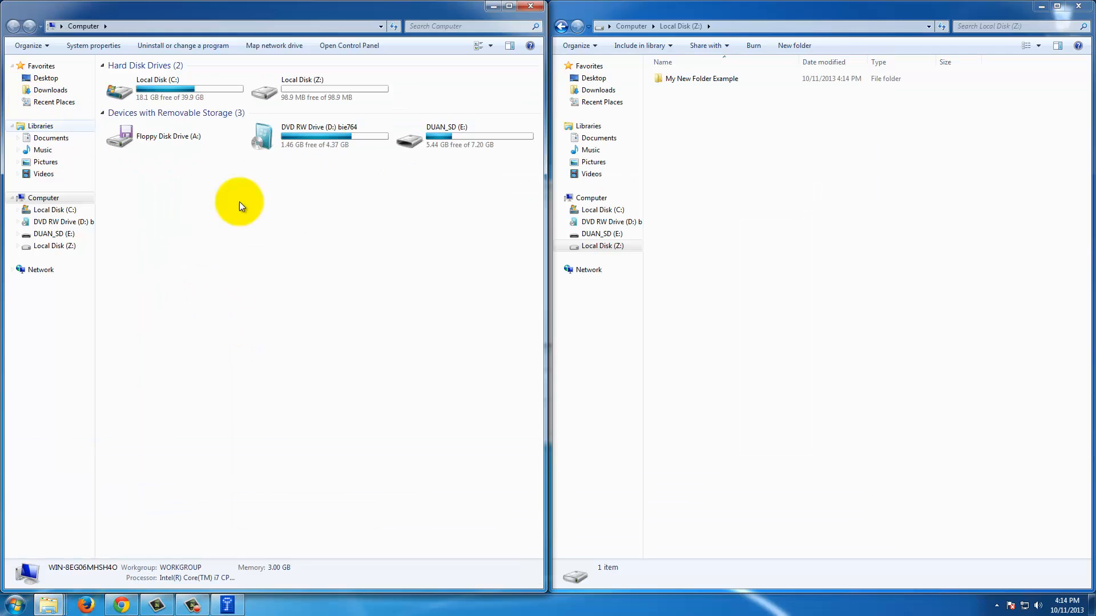
click(49, 139)
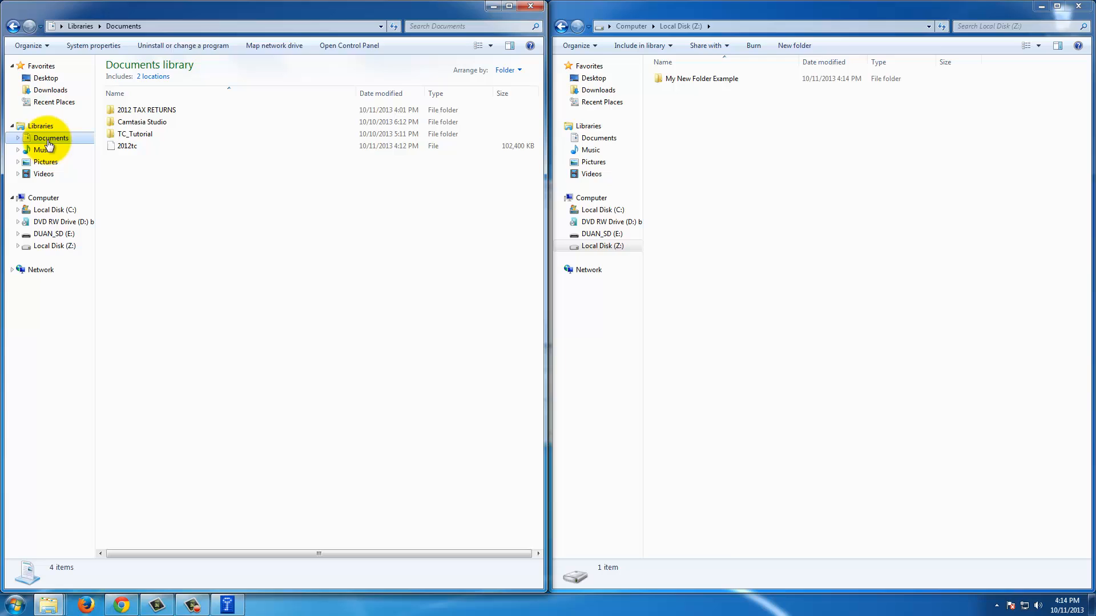
Step: Cut the 2012 TAX RETURNS folder from Documents, paste it into Z:, and close Documents
click(152, 112)
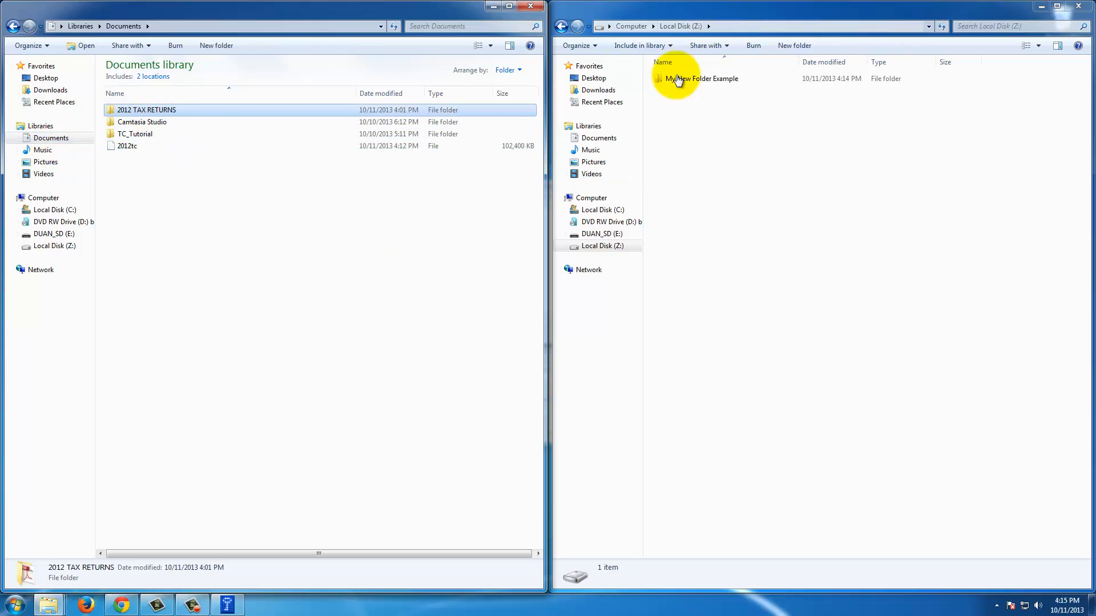
right_click(141, 111)
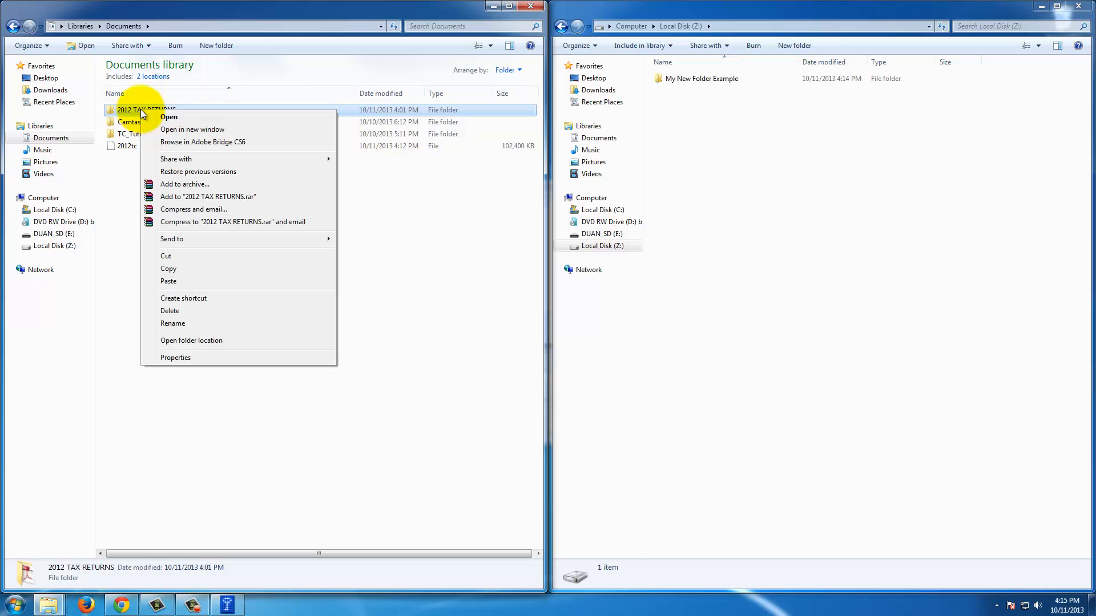
click(194, 257)
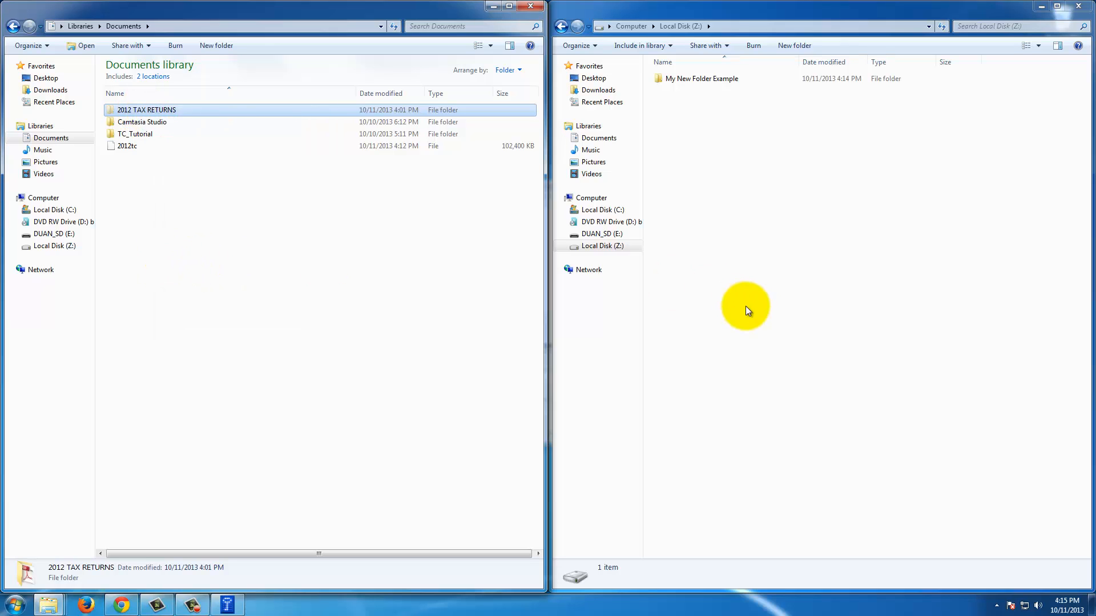
click(754, 276)
right_click(715, 159)
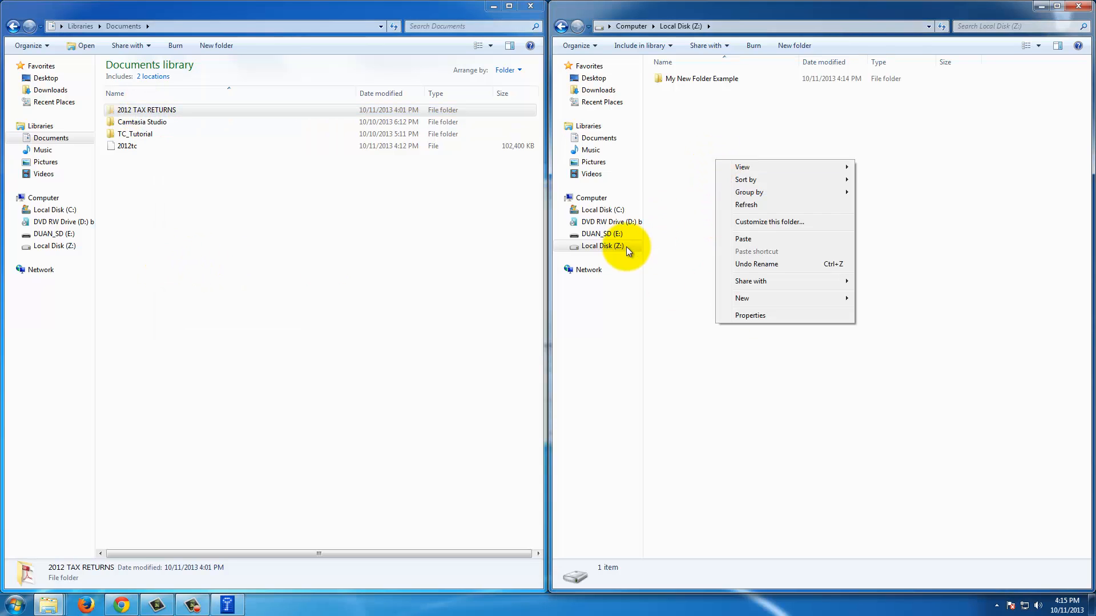
click(740, 240)
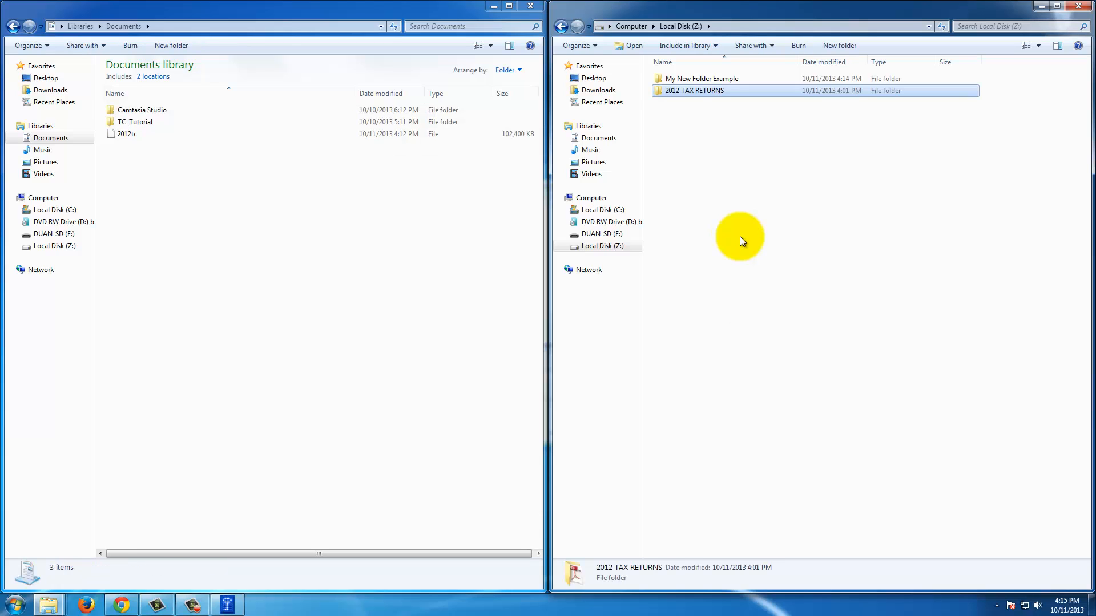
click(740, 238)
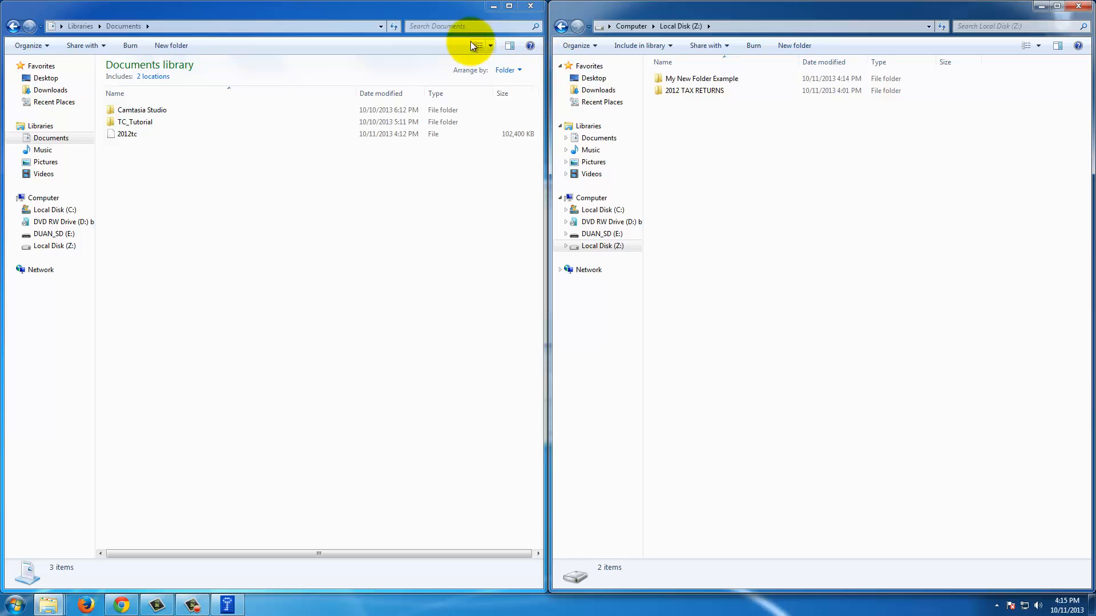
click(530, 7)
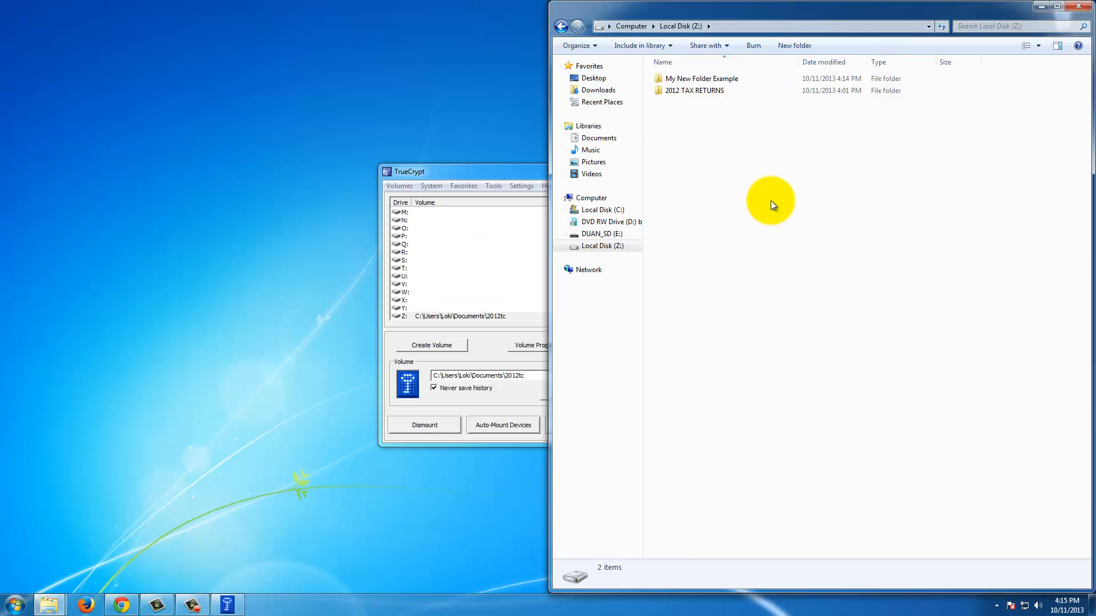
Step: Dismount the Z: volume in TrueCrypt and reopen the Computer drive overview
click(675, 24)
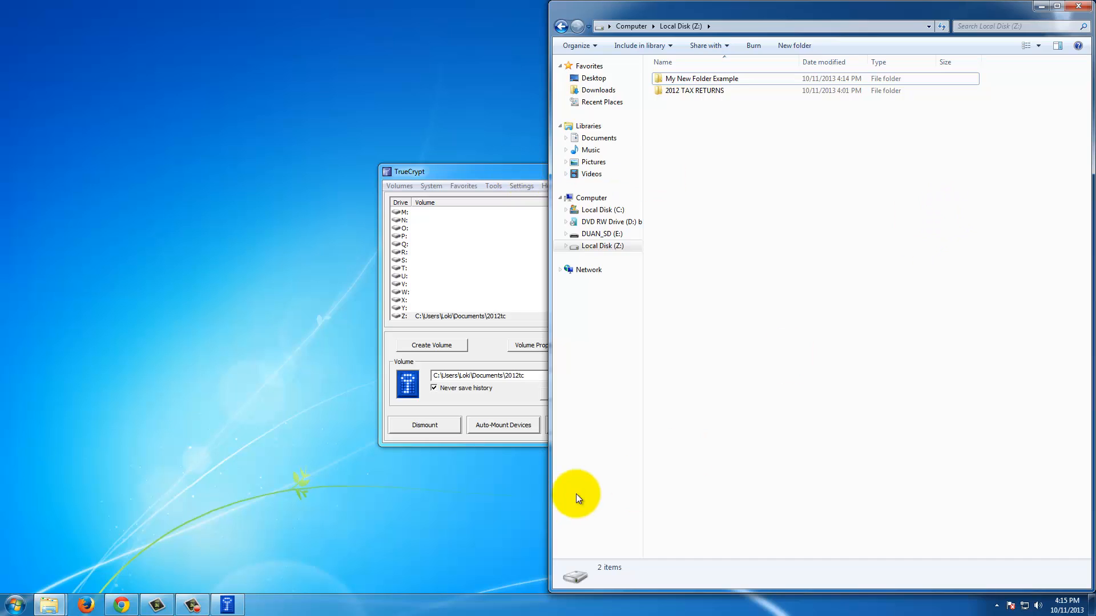
click(227, 605)
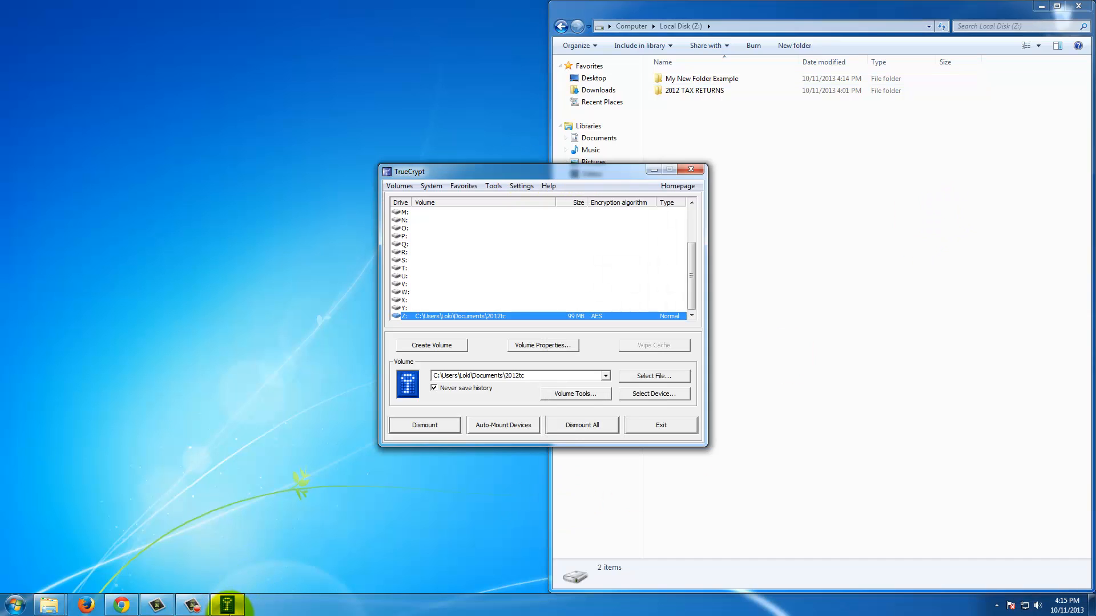
click(430, 426)
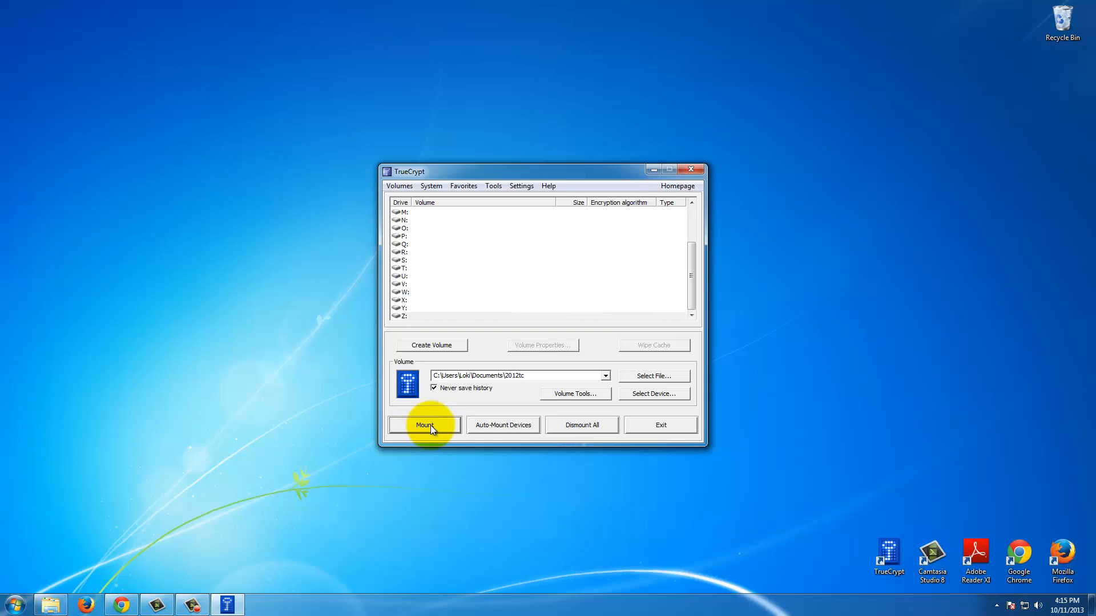
click(15, 605)
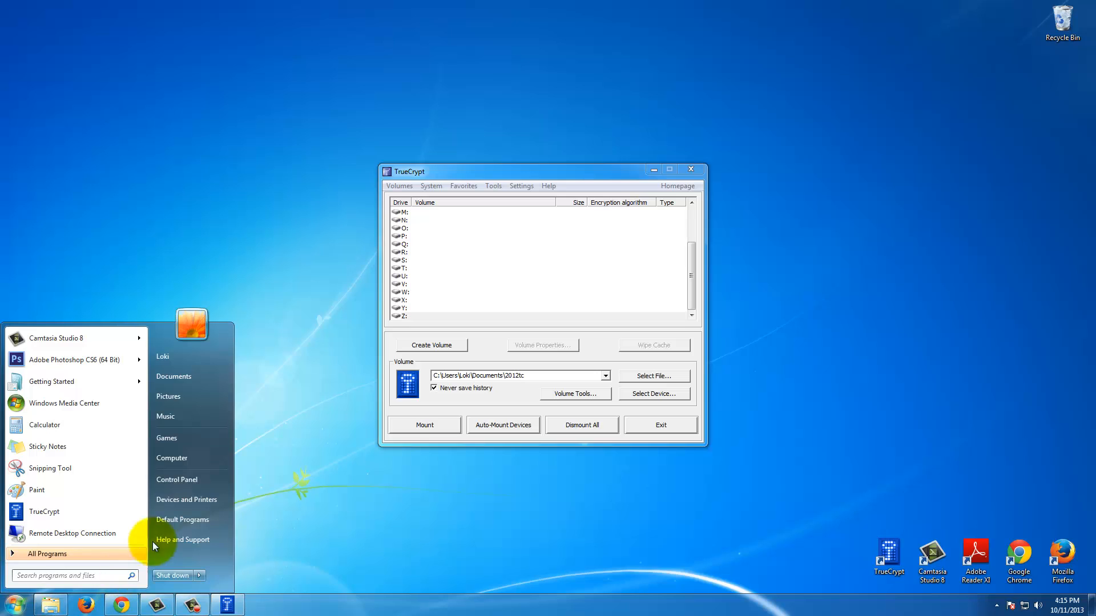
click(171, 464)
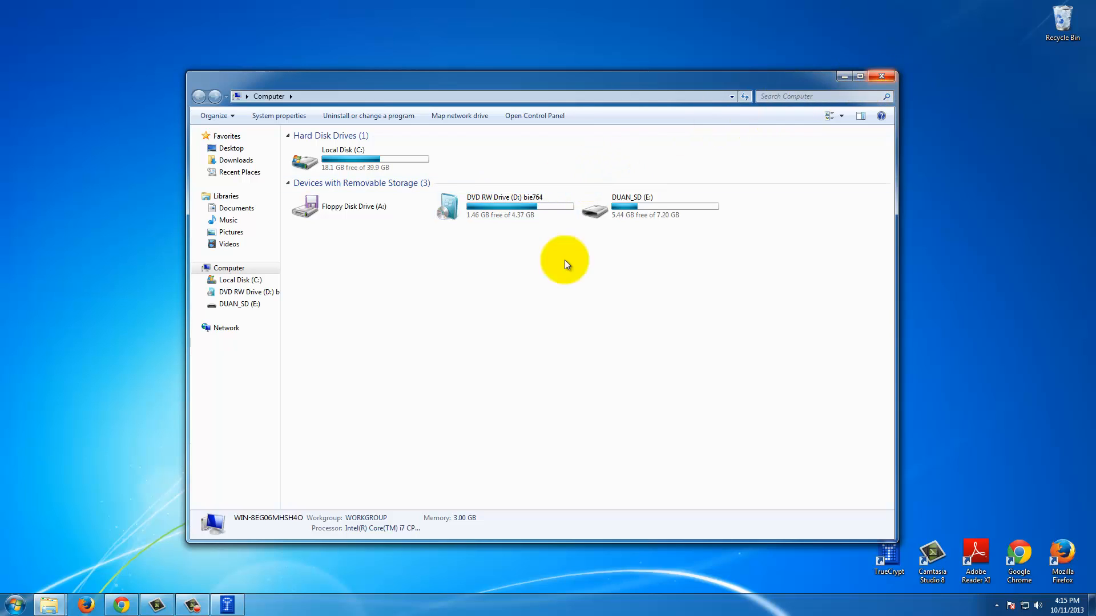
Step: Show Documents on the left half, select the 100 MB 2012tc container, and return to TrueCrypt
click(237, 212)
drag(424, 79, 20, 113)
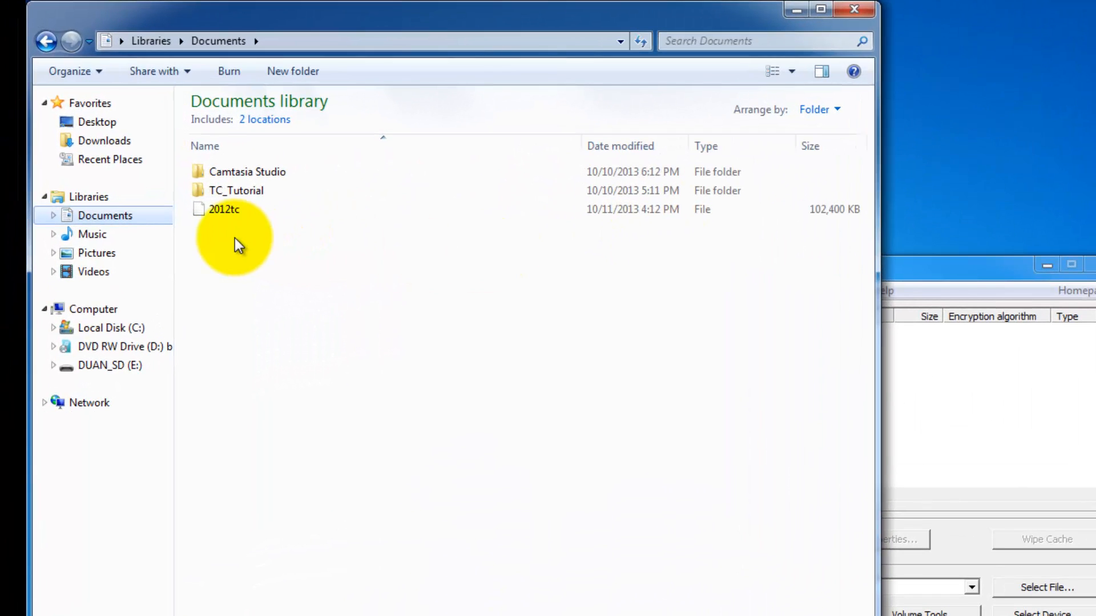
click(223, 214)
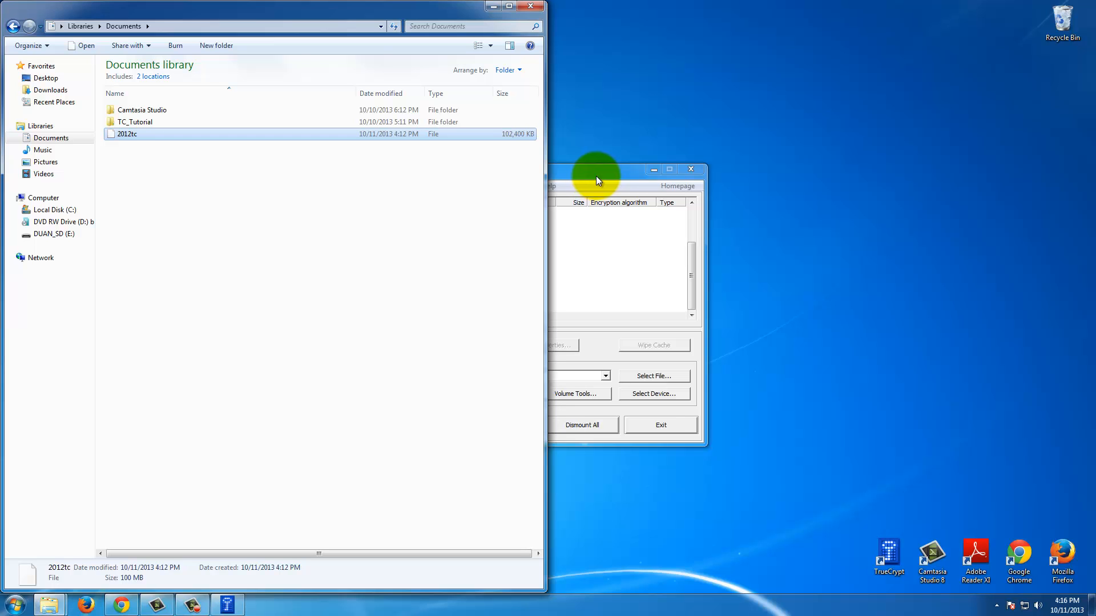
click(596, 176)
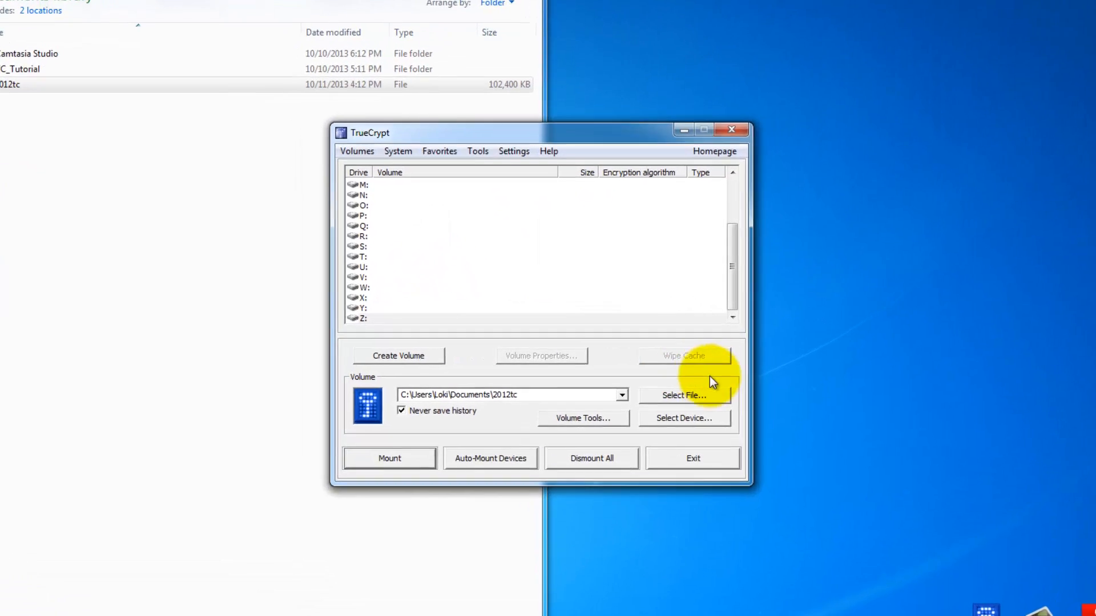
Step: Remount the 2012tc container on Z:, entering the volume password with Display password ticked
double_click(517, 417)
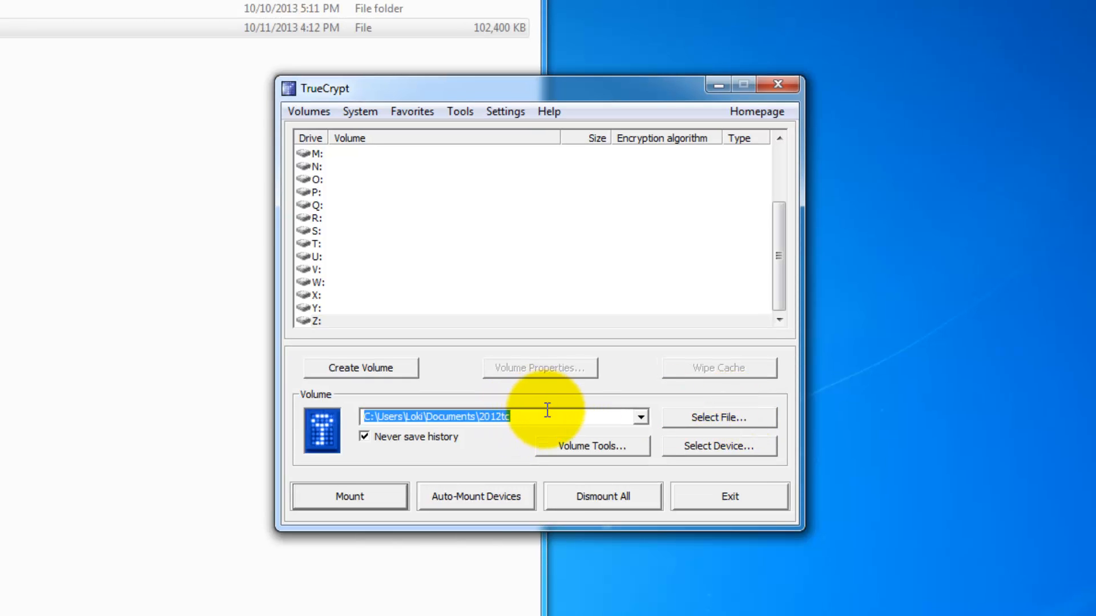
click(549, 415)
click(744, 420)
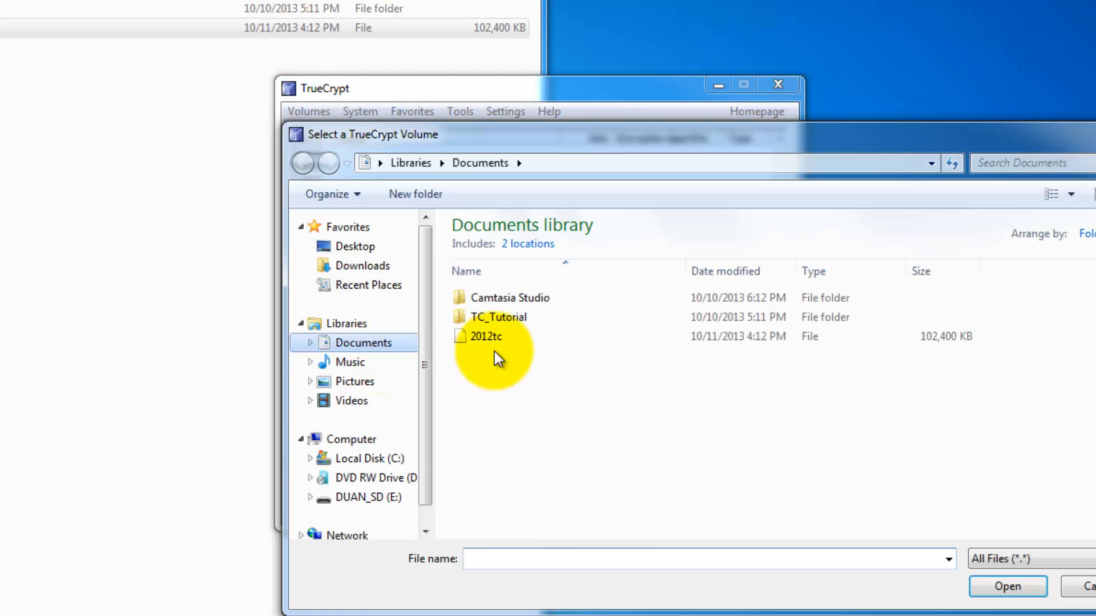
double_click(505, 340)
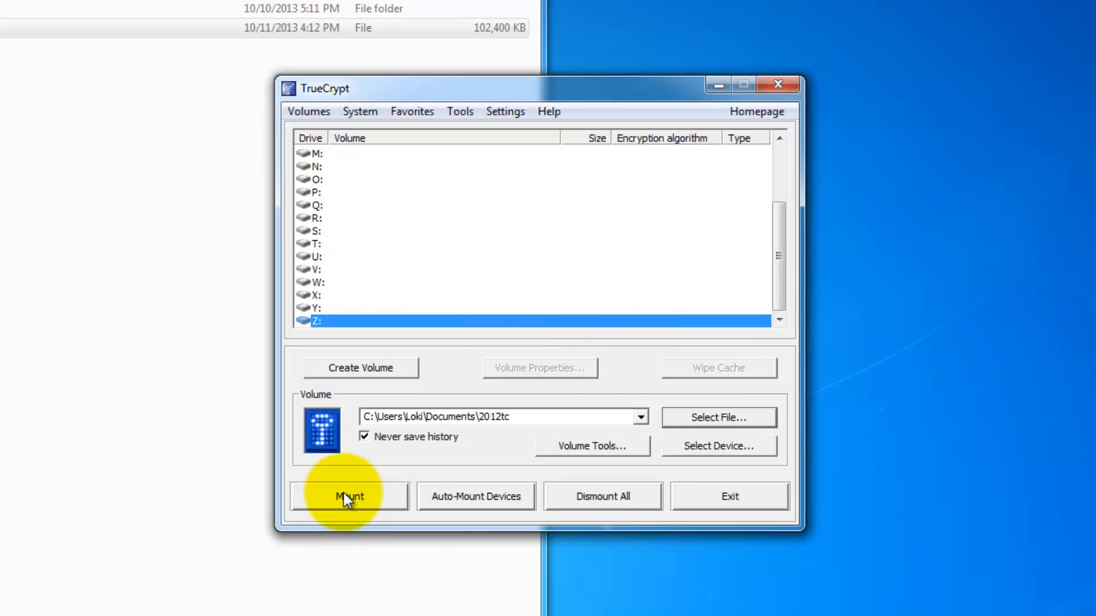
click(344, 493)
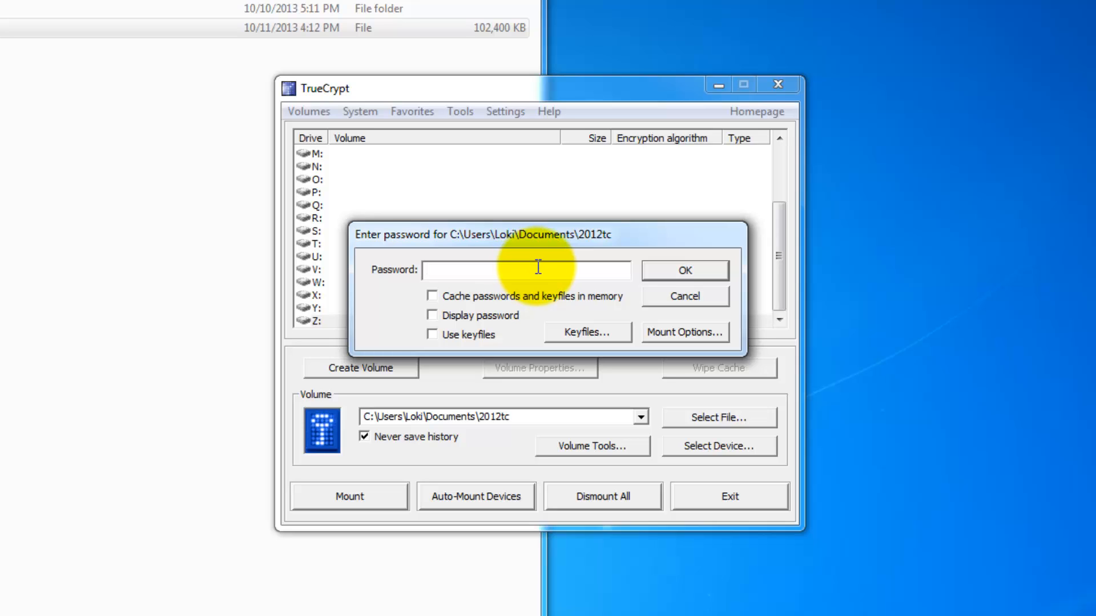
click(472, 316)
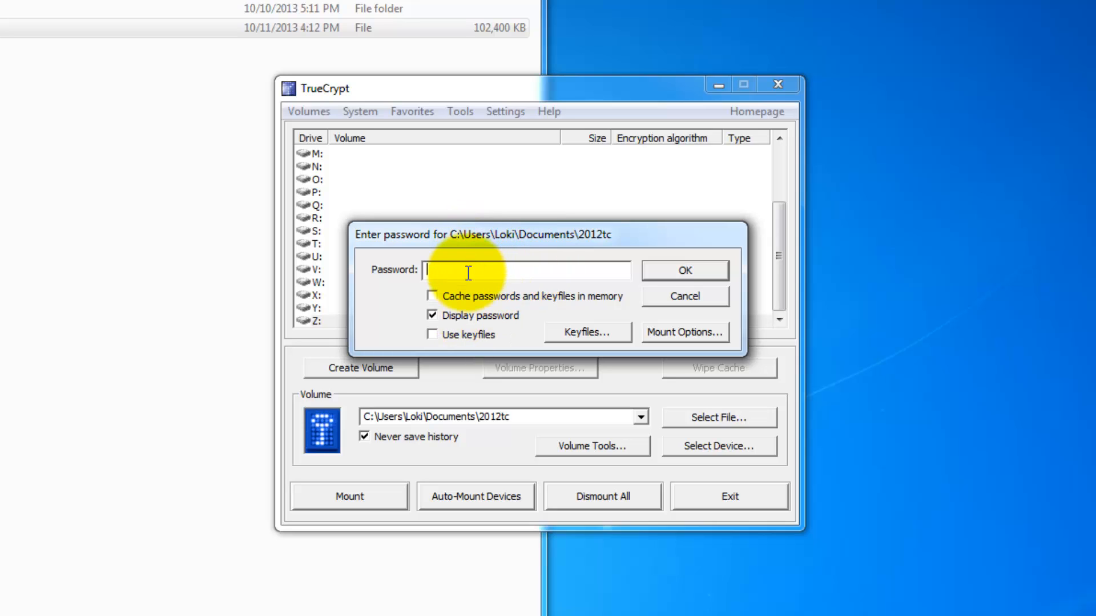
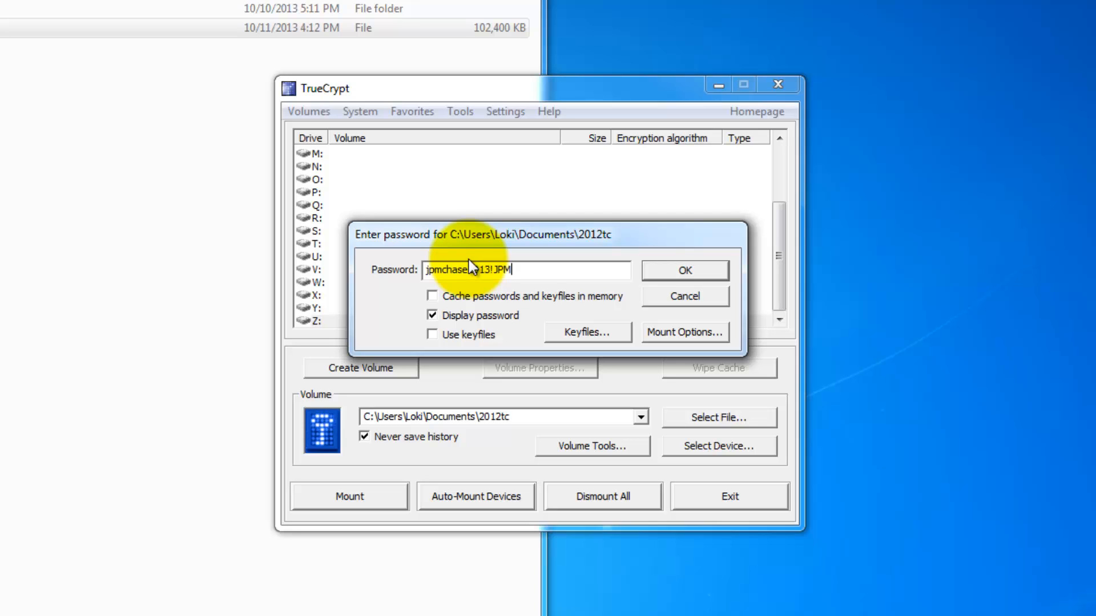
click(687, 273)
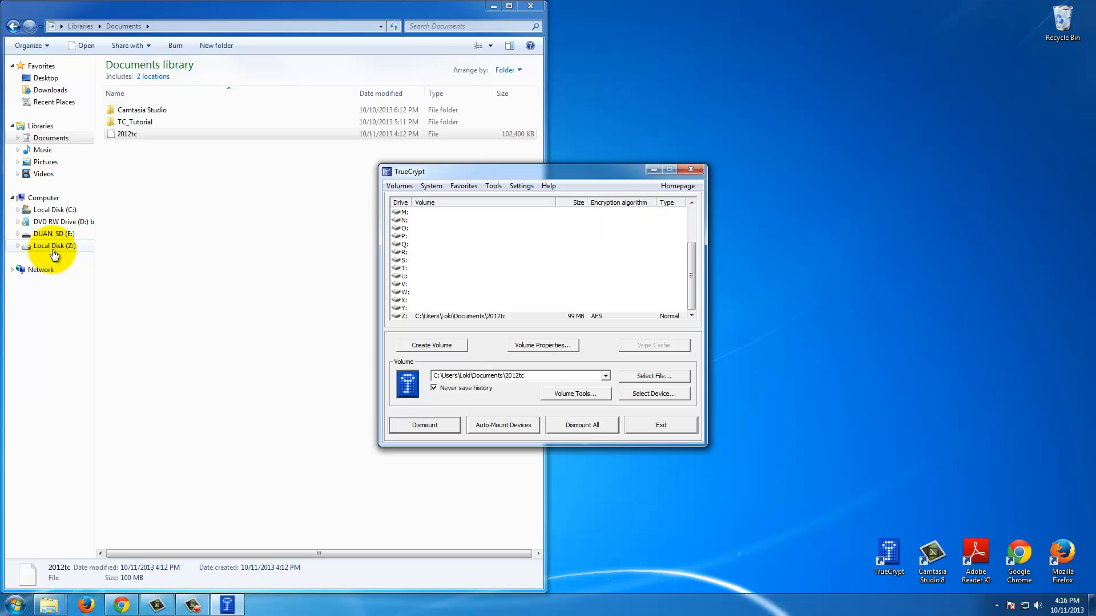
Step: On Z:, open 2012 TAX RETURNS and open Penson Futures Contract.pdf with Adobe Reader XI
click(53, 250)
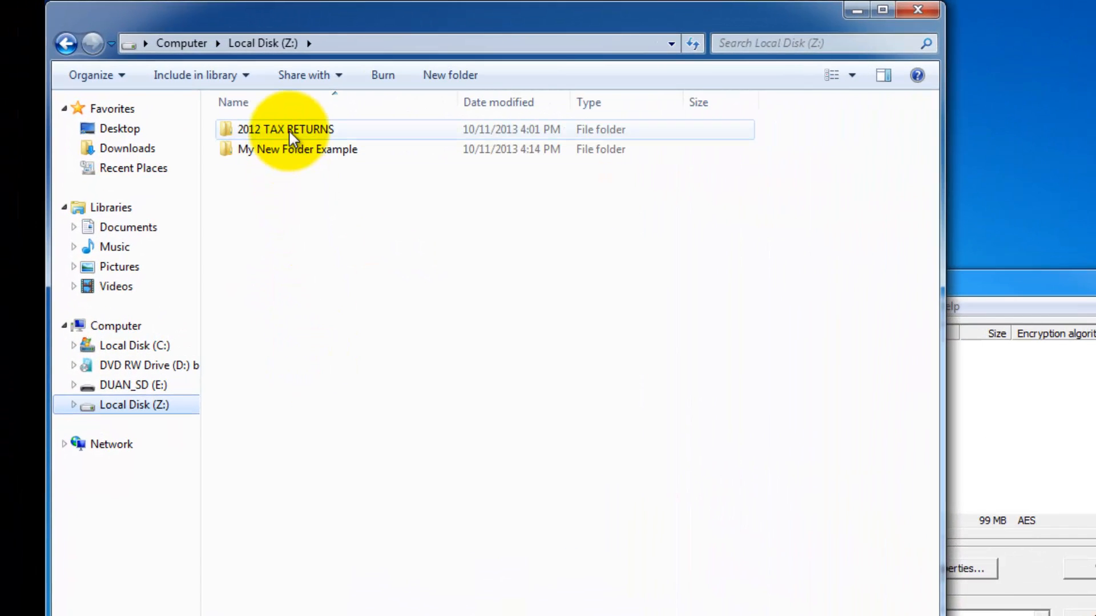
double_click(289, 132)
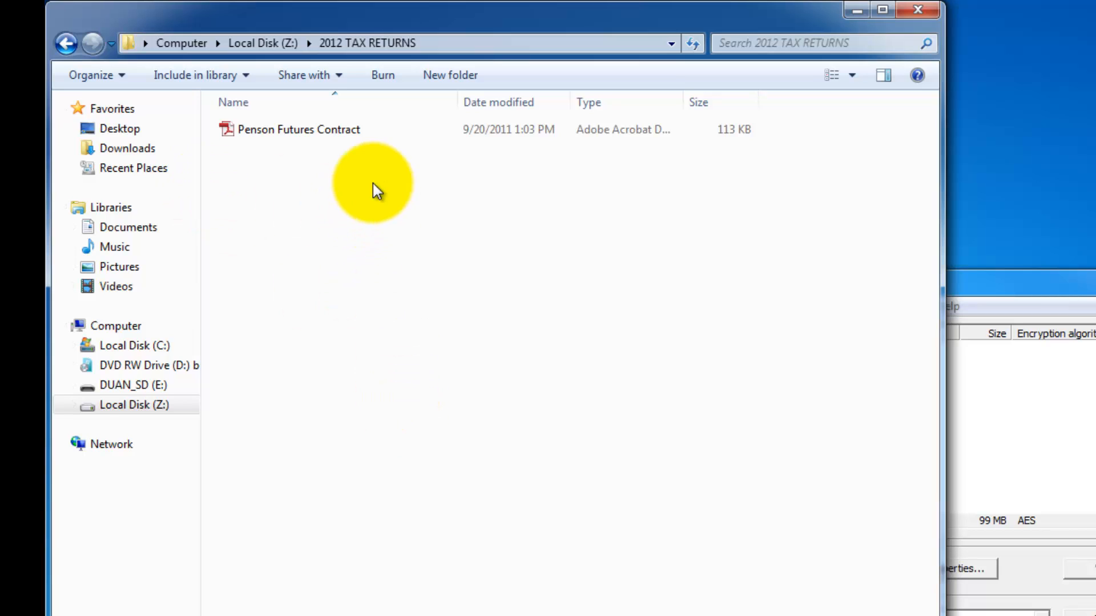
click(320, 130)
right_click(322, 135)
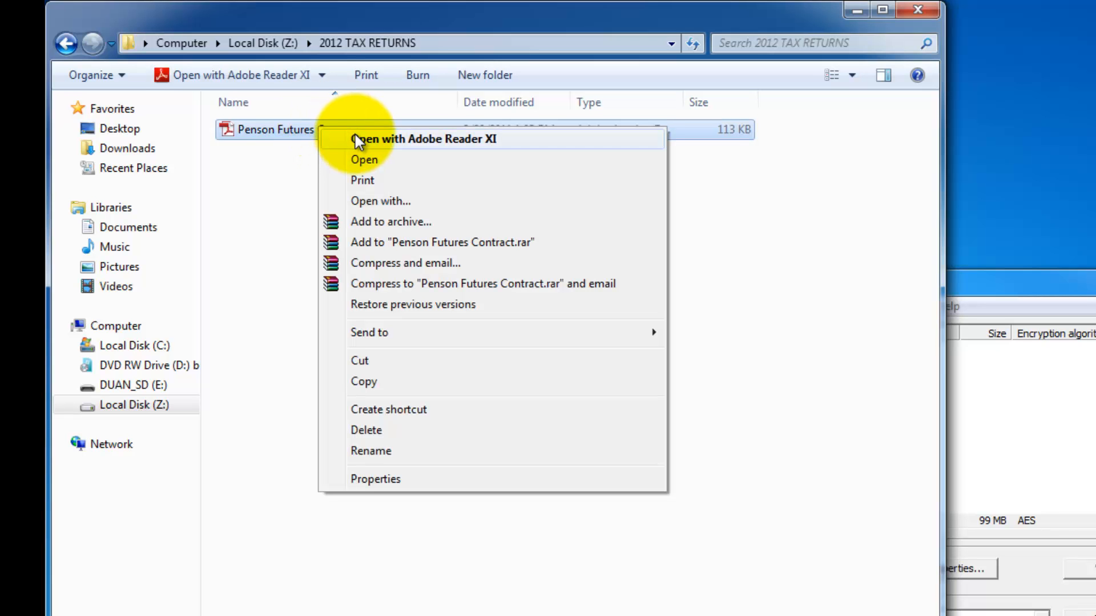
click(355, 138)
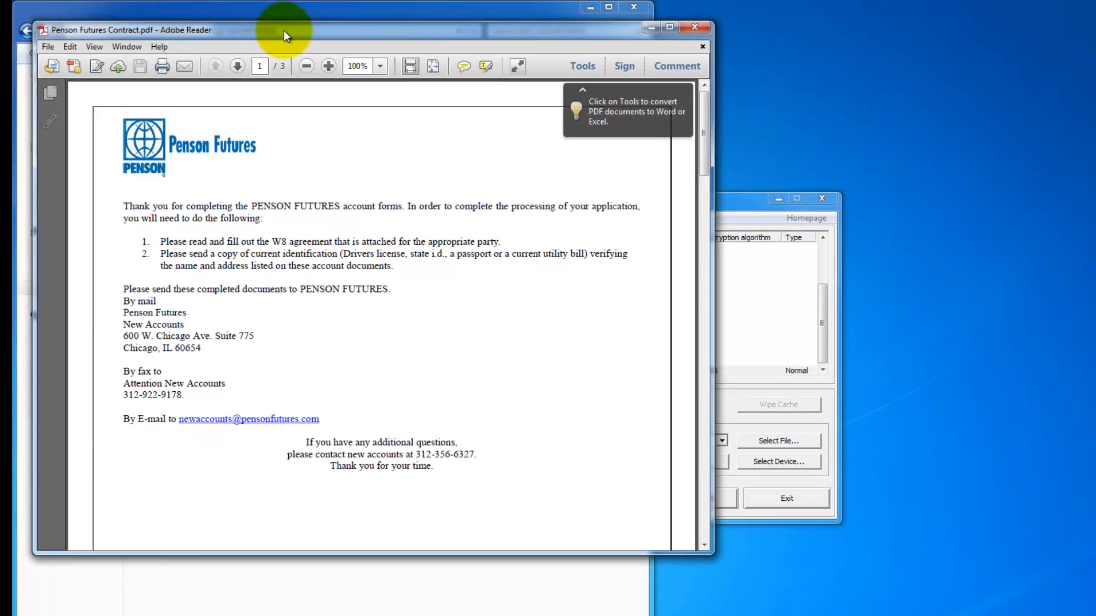
Step: Move the Reader window aside, close the contract PDF, and bring TrueCrypt forward
drag(381, 39, 943, 157)
drag(608, 104, 608, 104)
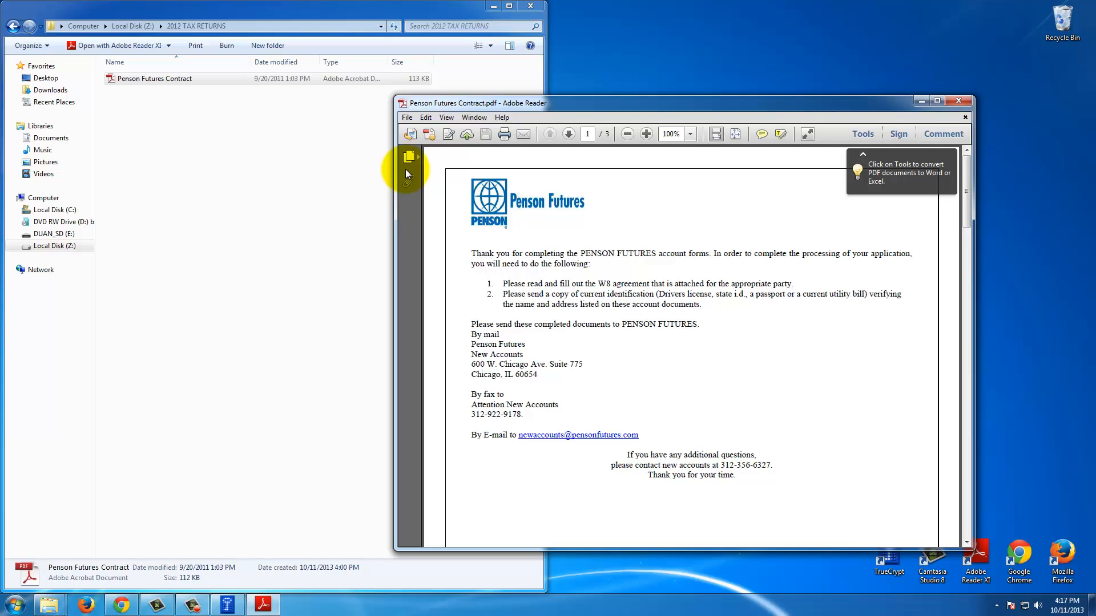
click(959, 101)
click(577, 174)
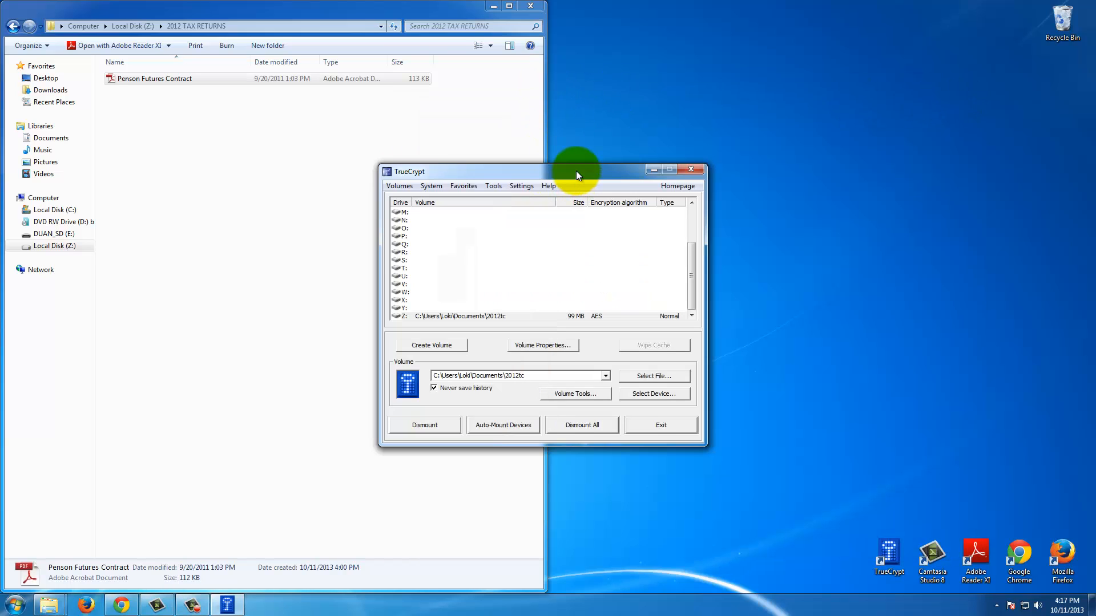
Step: Select the mounted Z: volume and dismount it
click(514, 317)
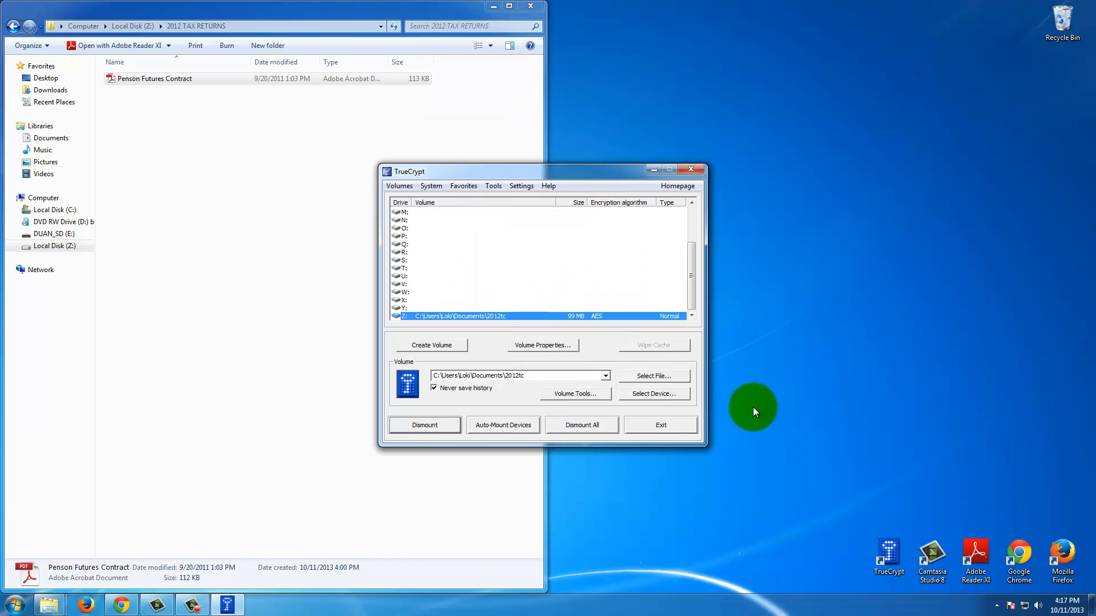
click(435, 427)
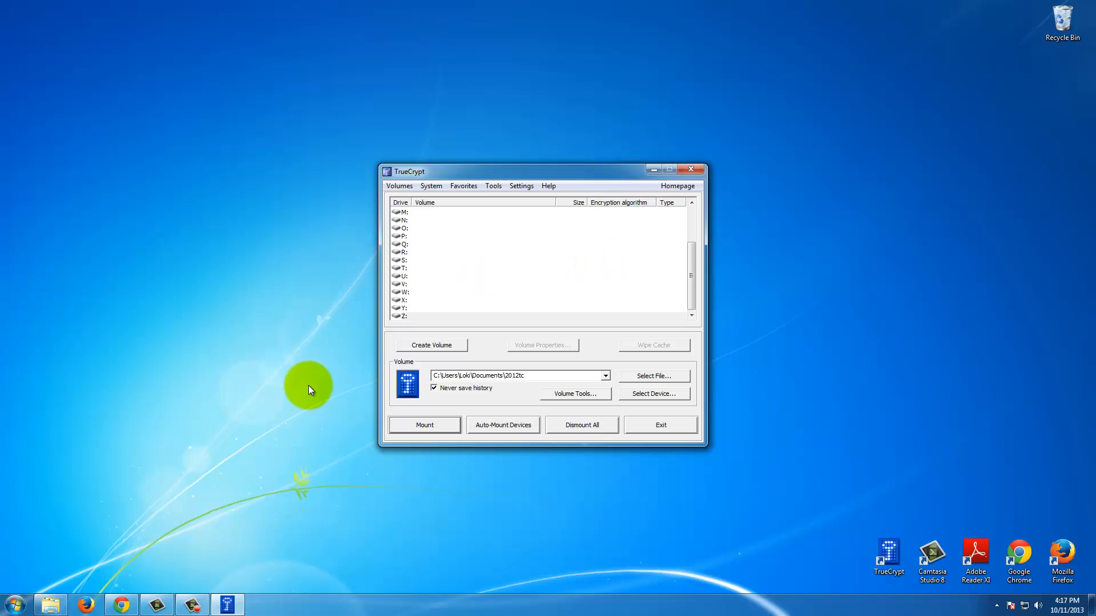
Step: Snap Documents to the right and Computer to the left, then open DUAN_SD (E:)
click(13, 604)
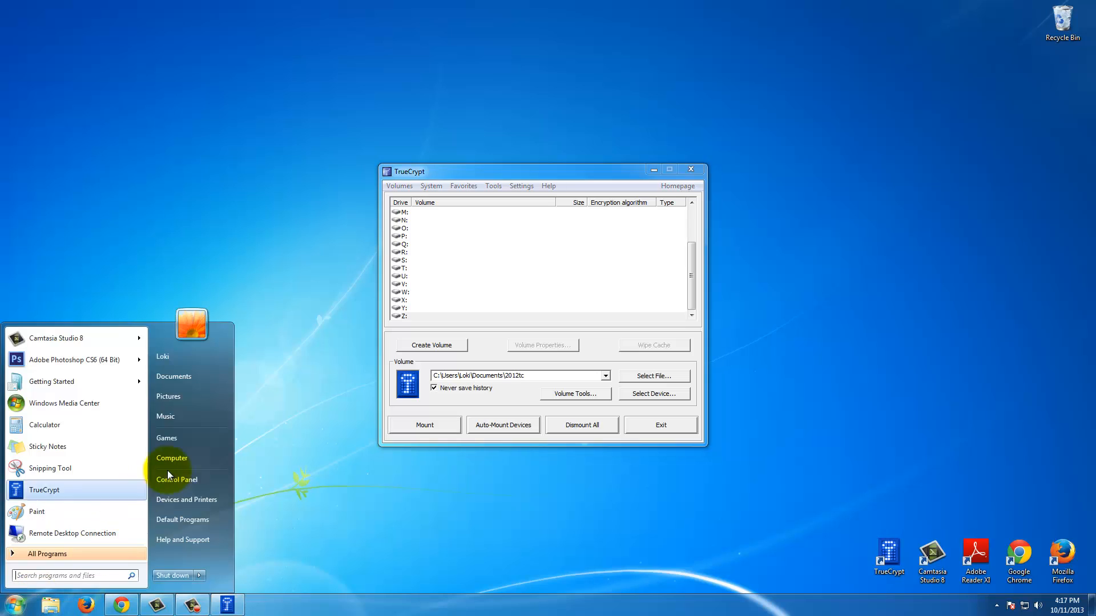
click(184, 375)
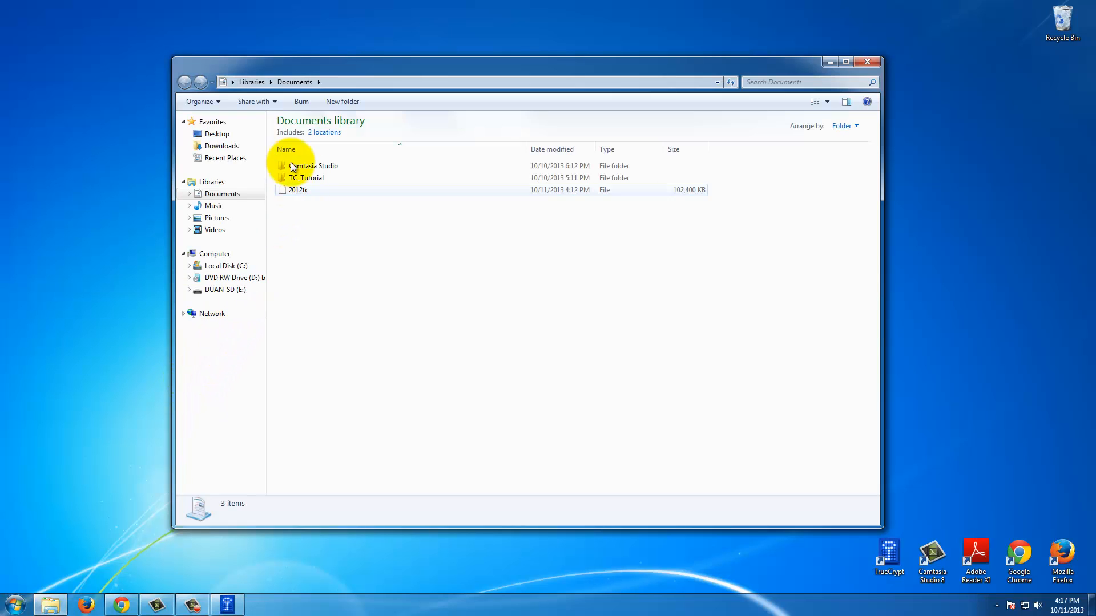
drag(327, 60, 1093, 173)
click(16, 605)
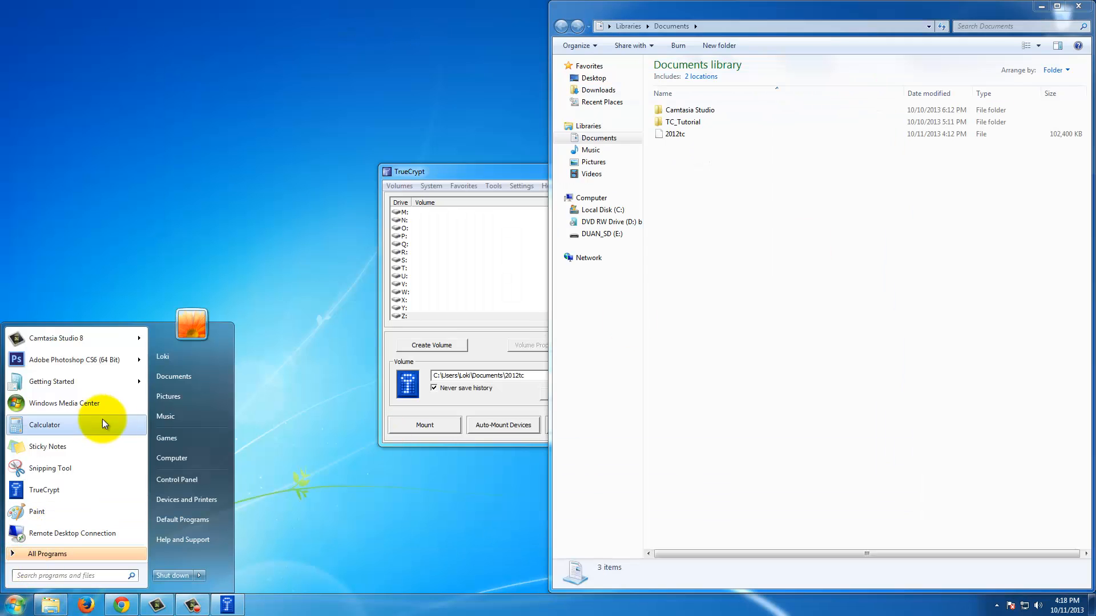
click(166, 457)
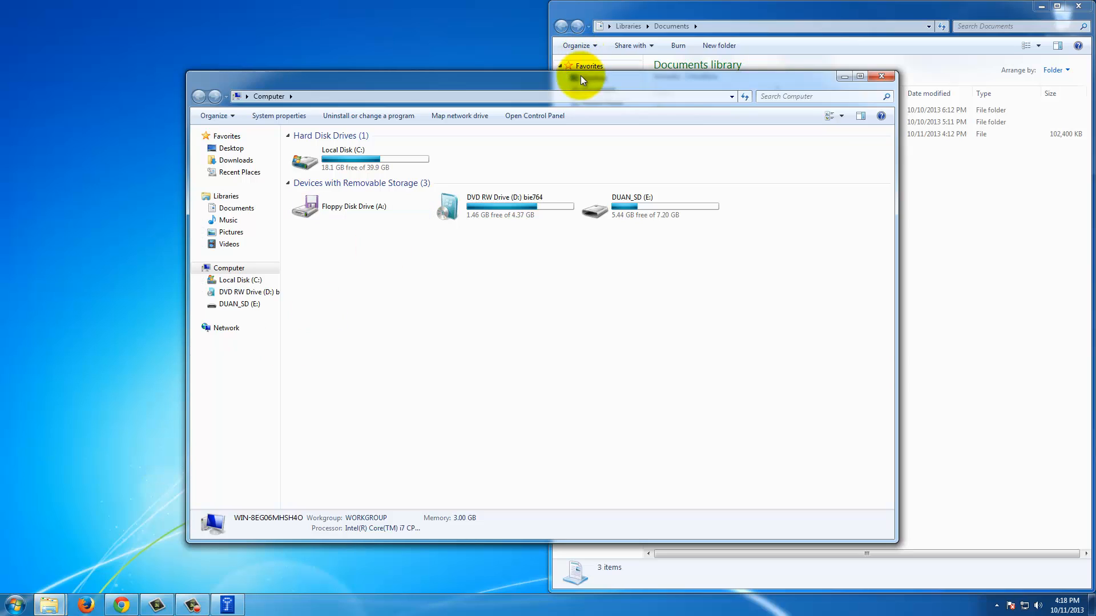
drag(444, 80, 7, 98)
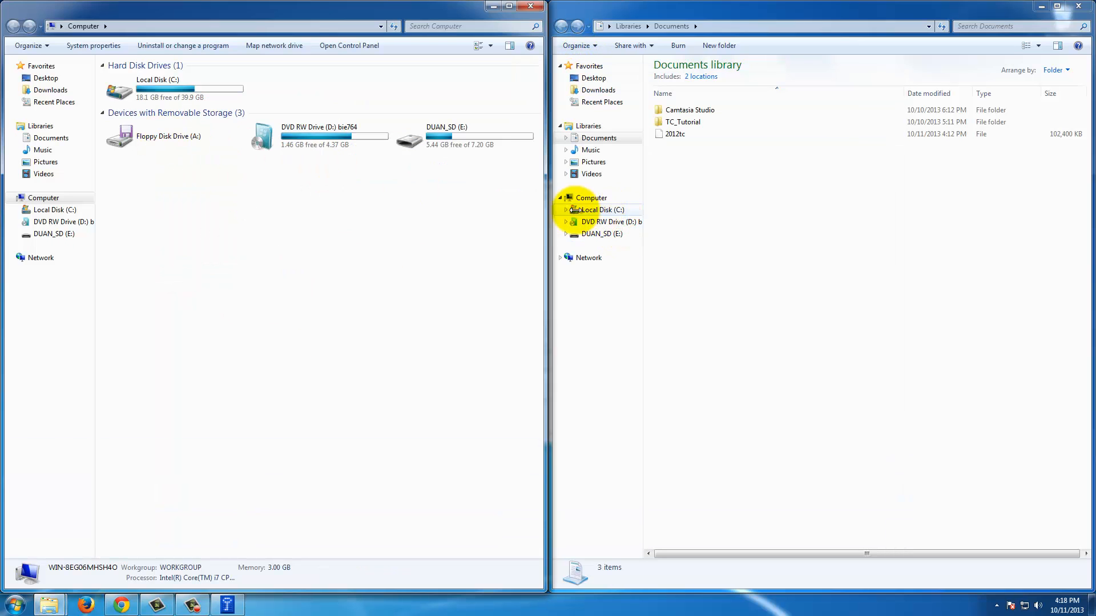
click(435, 139)
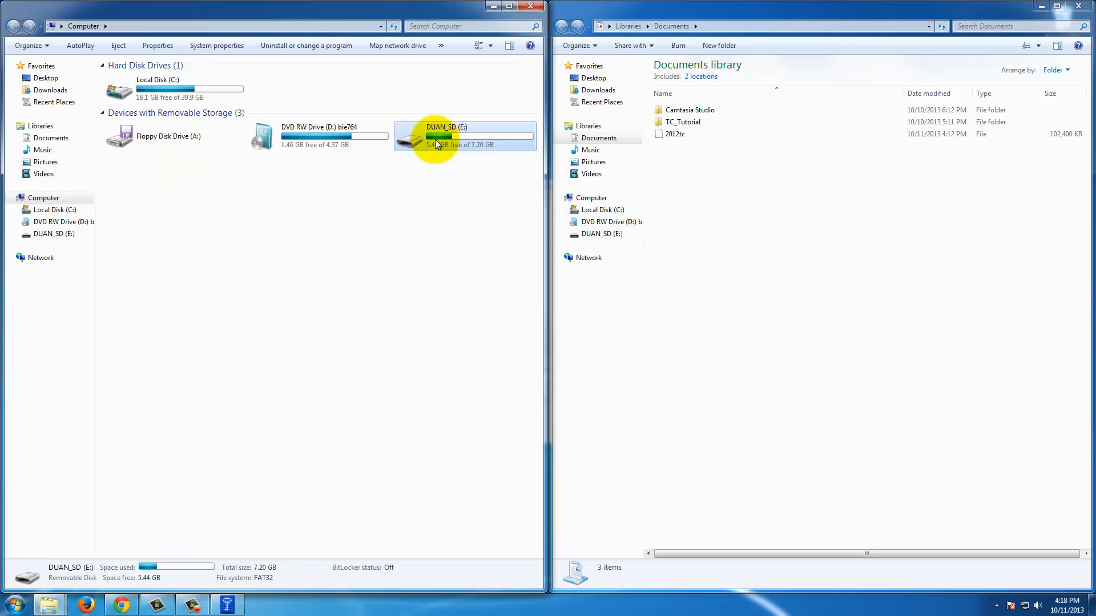
double_click(454, 145)
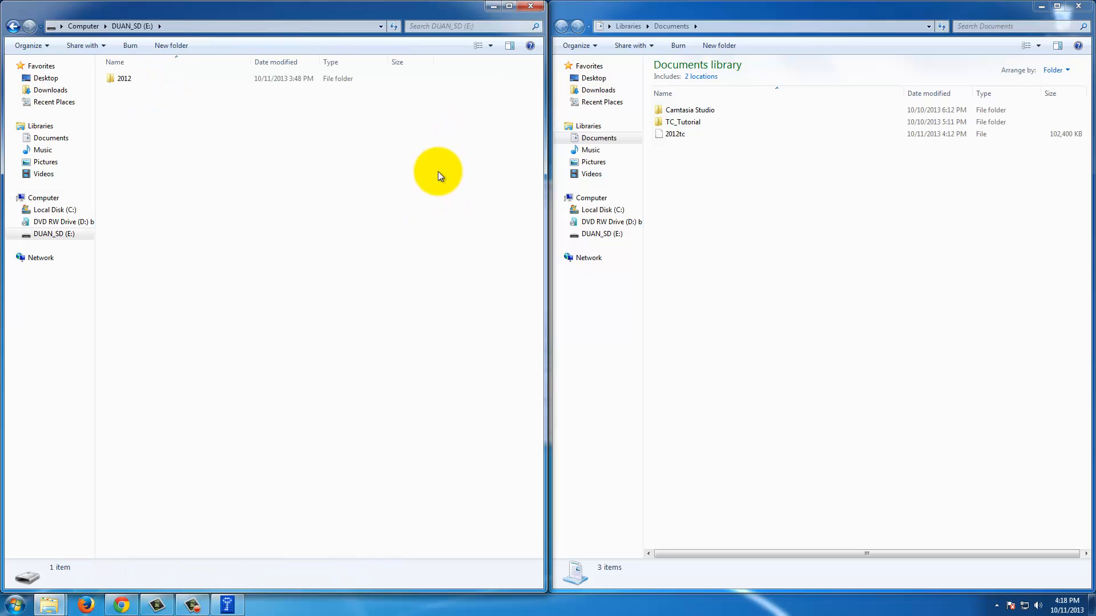
Step: Cut the 2012tc container from Documents and paste it onto the E: card
click(675, 135)
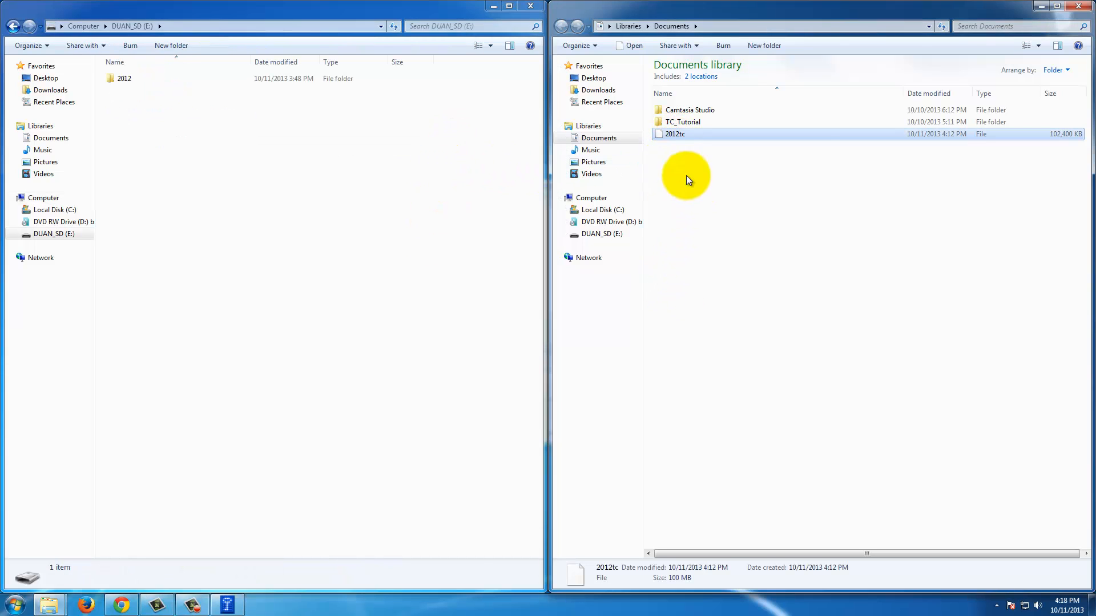
right_click(673, 133)
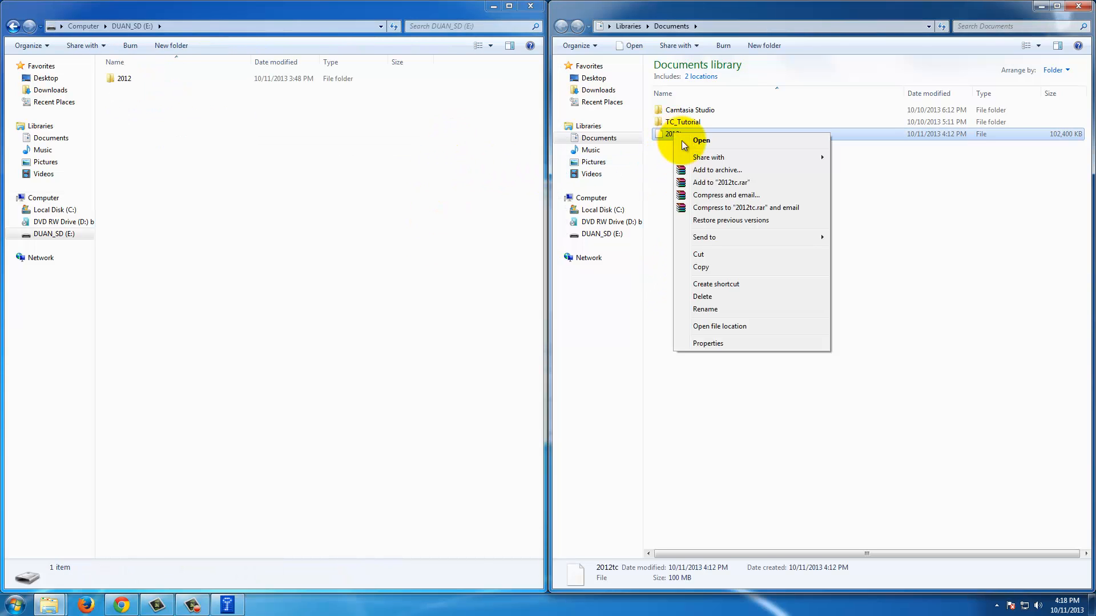
click(707, 253)
click(145, 197)
right_click(162, 180)
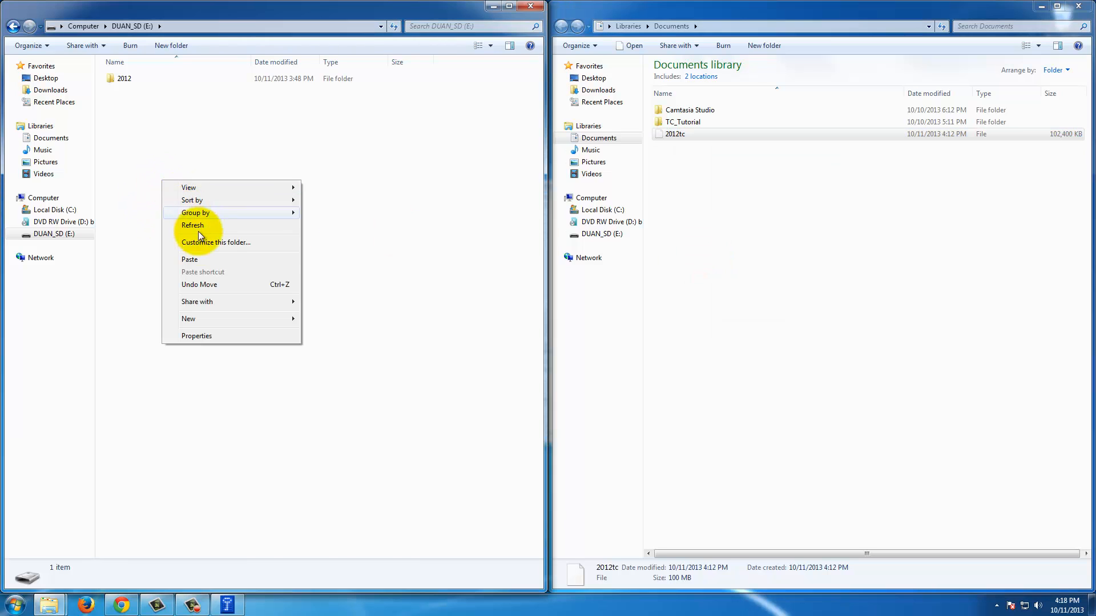
click(203, 258)
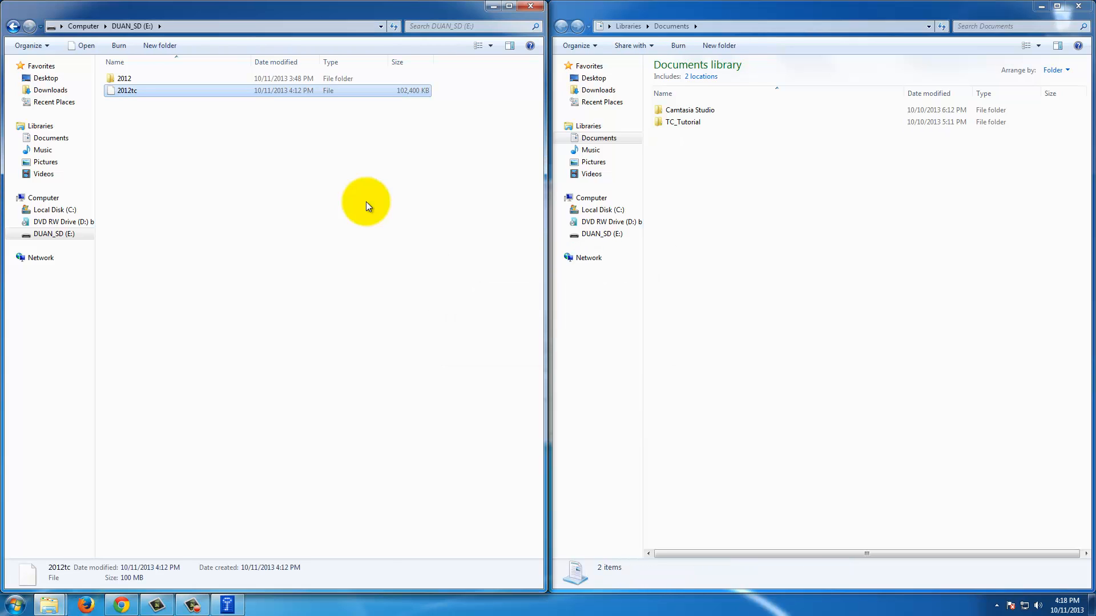
click(365, 201)
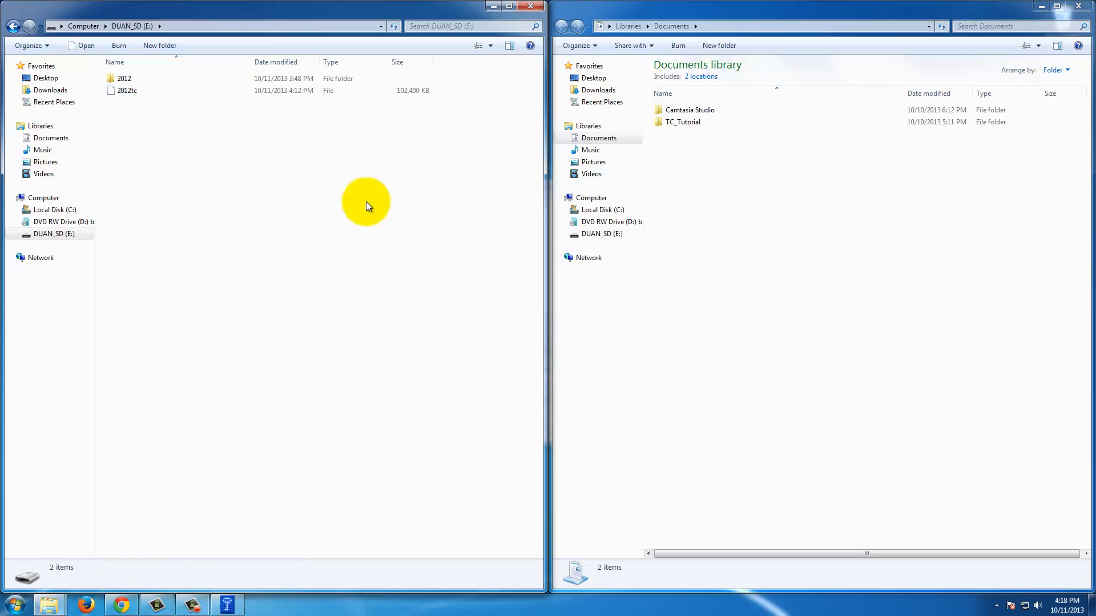
Step: Copy TrueCrypt Setup 7.1a from Downloads and paste it onto the DUAN_SD (E:) card
click(50, 92)
click(173, 78)
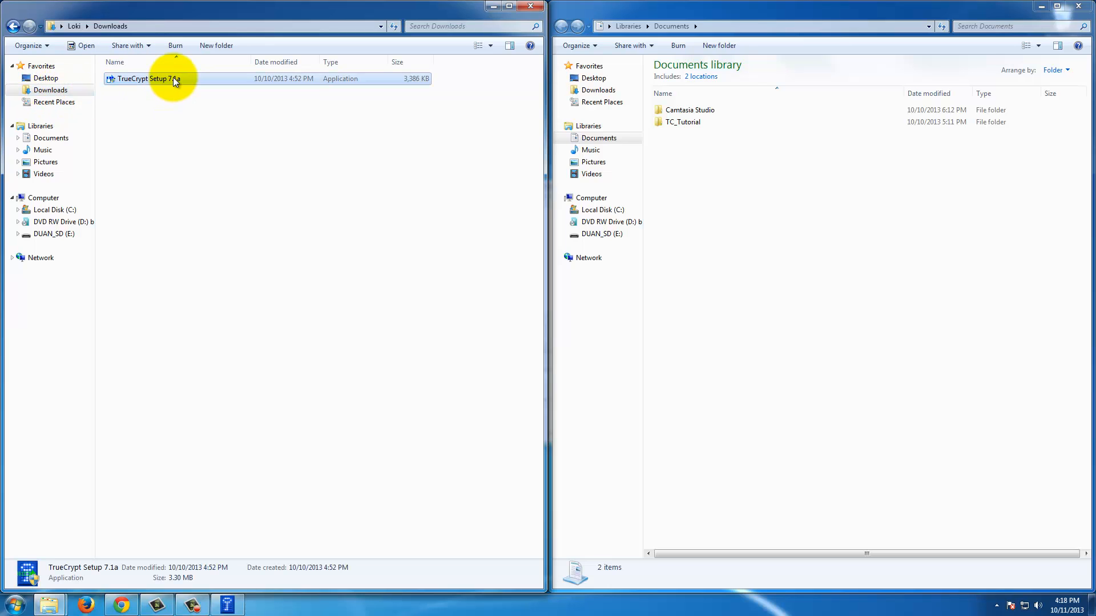
right_click(172, 77)
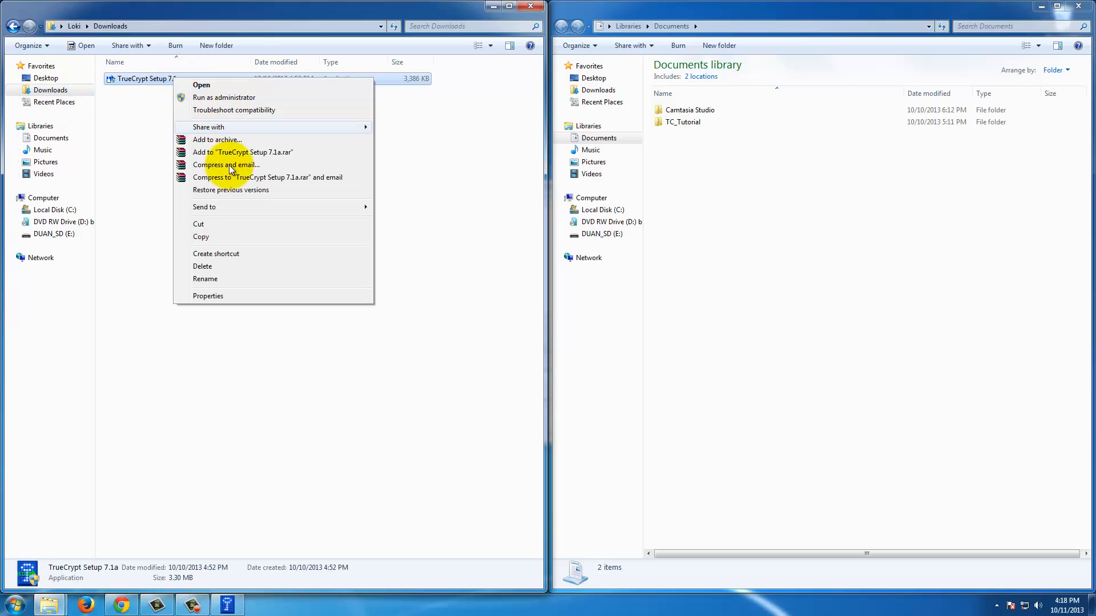
click(227, 235)
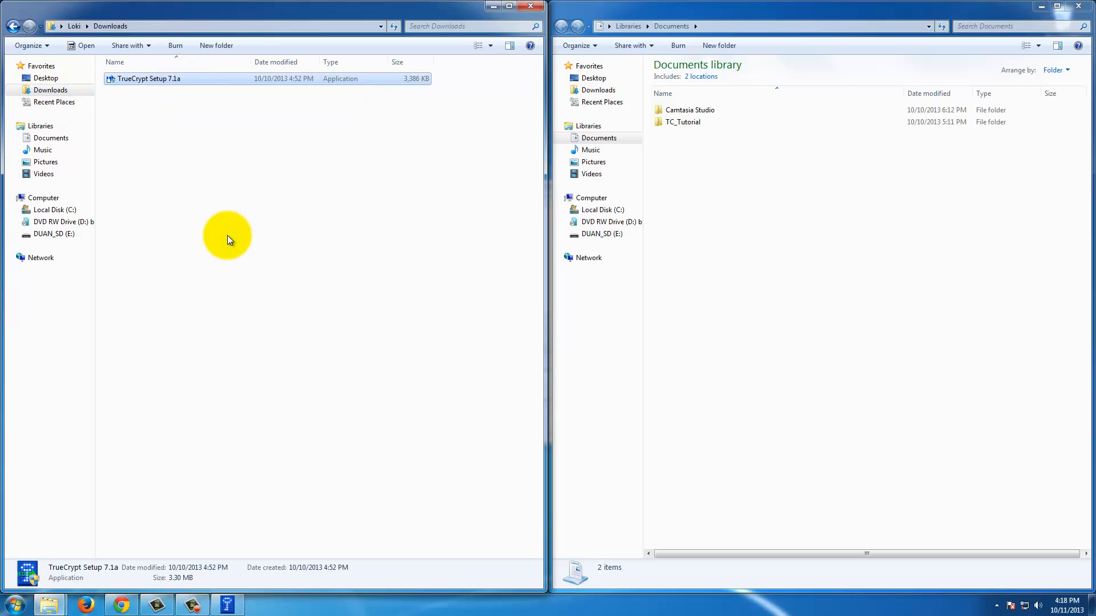
click(55, 234)
right_click(179, 135)
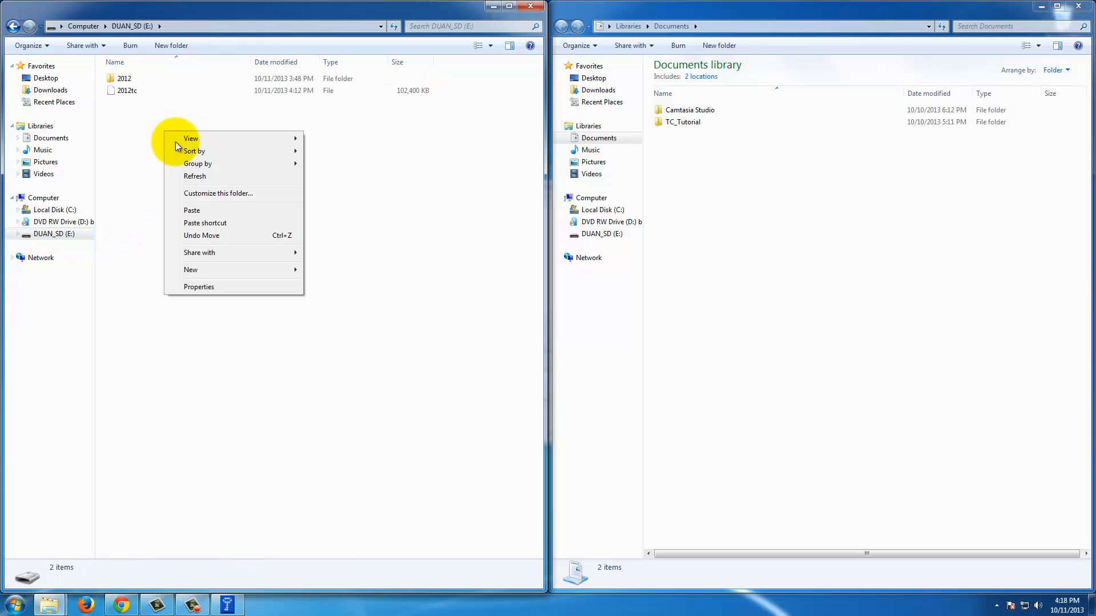
click(186, 211)
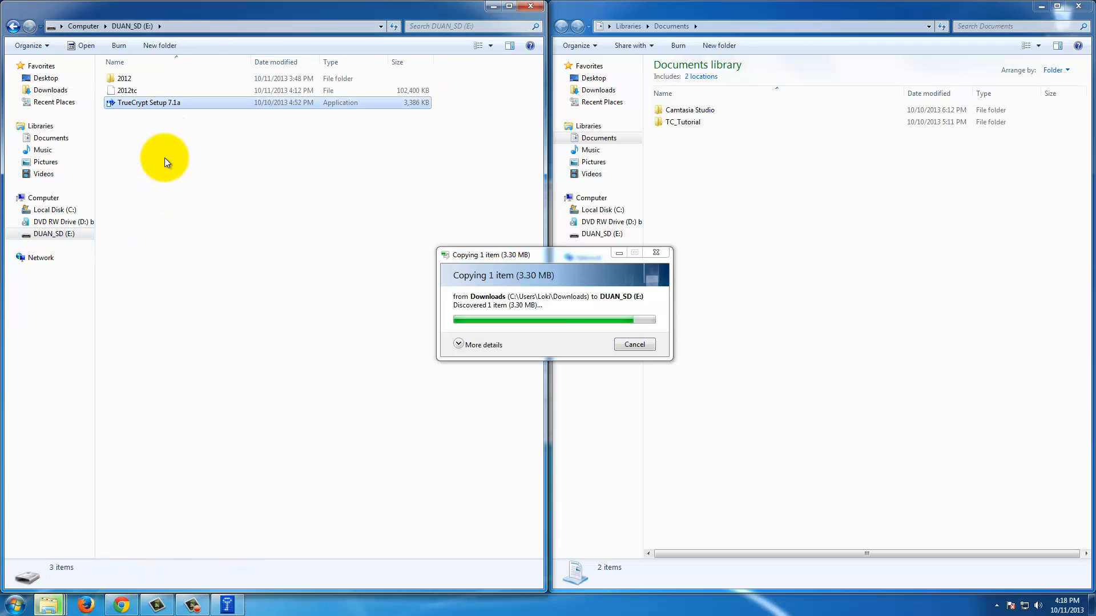
click(164, 158)
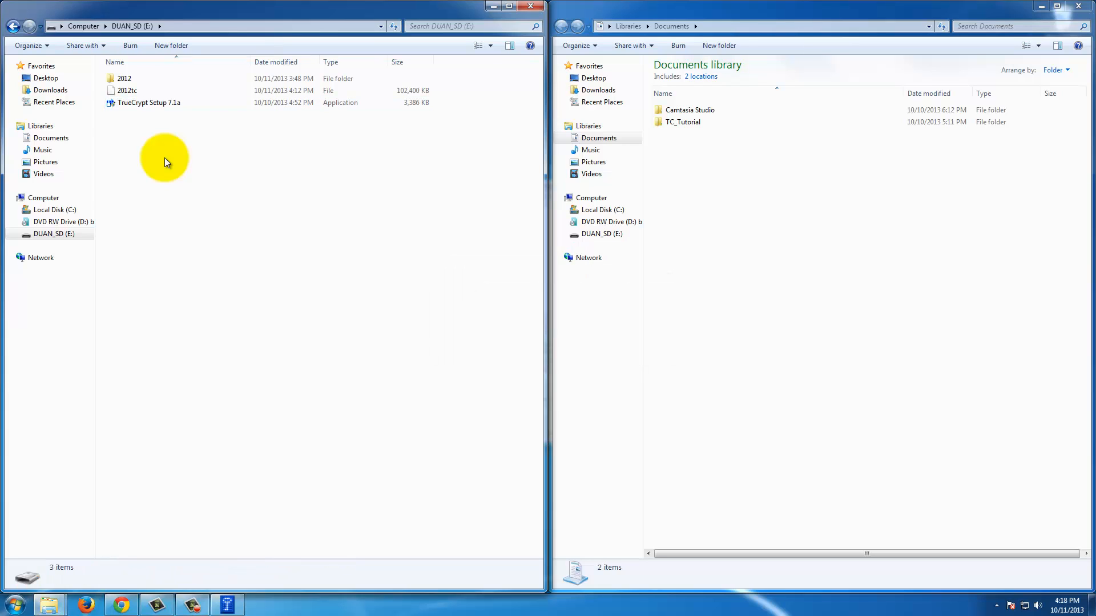
click(742, 176)
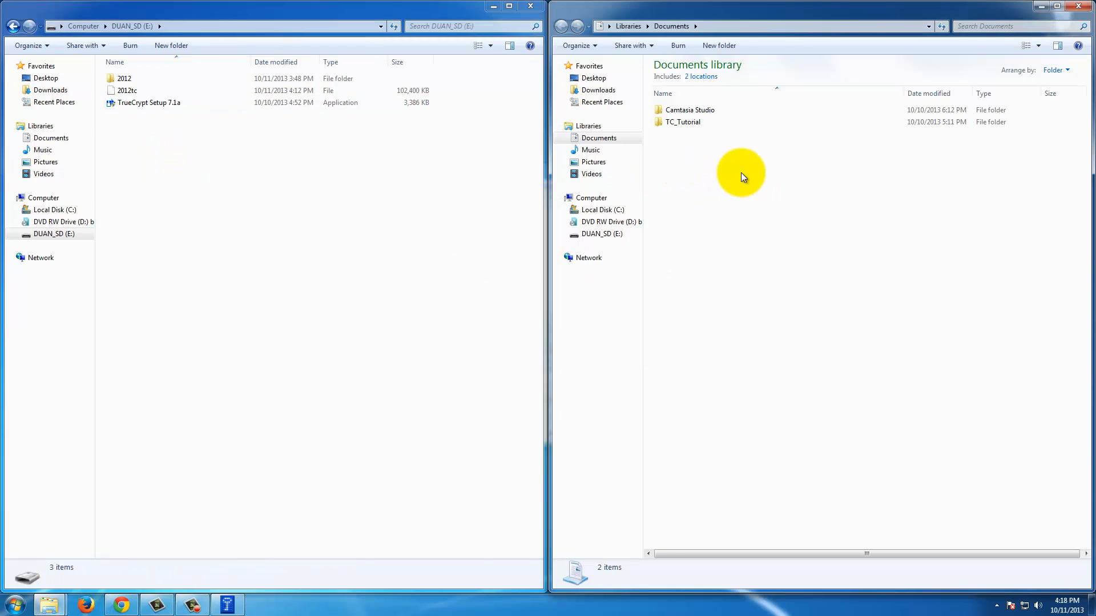
Step: Close the Documents window and select the container E:\2012tc in TrueCrypt for mounting as Z:
click(1078, 6)
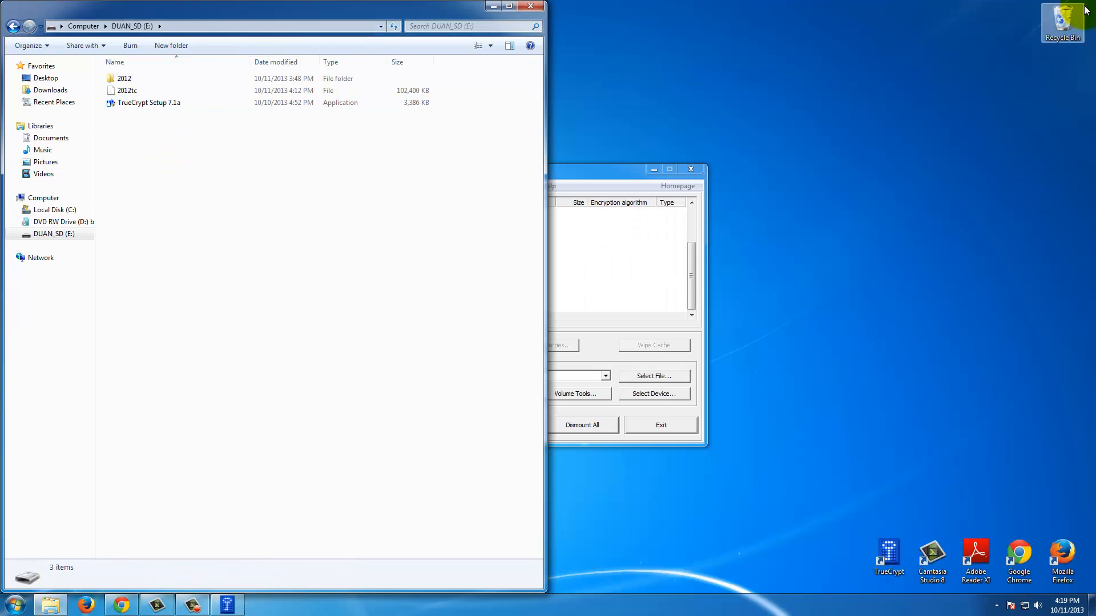
click(587, 172)
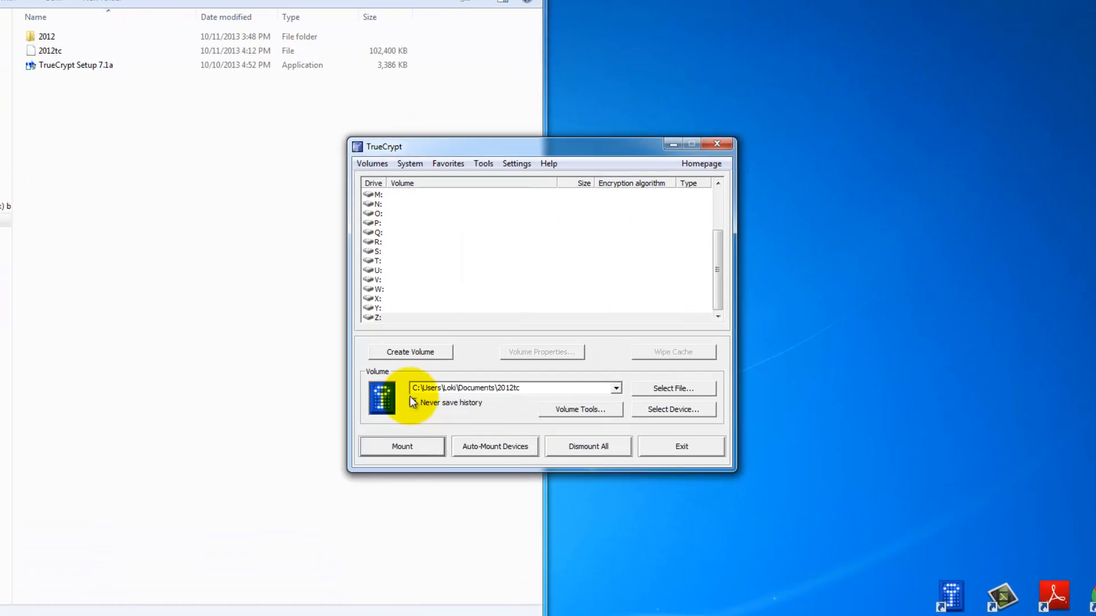
click(717, 417)
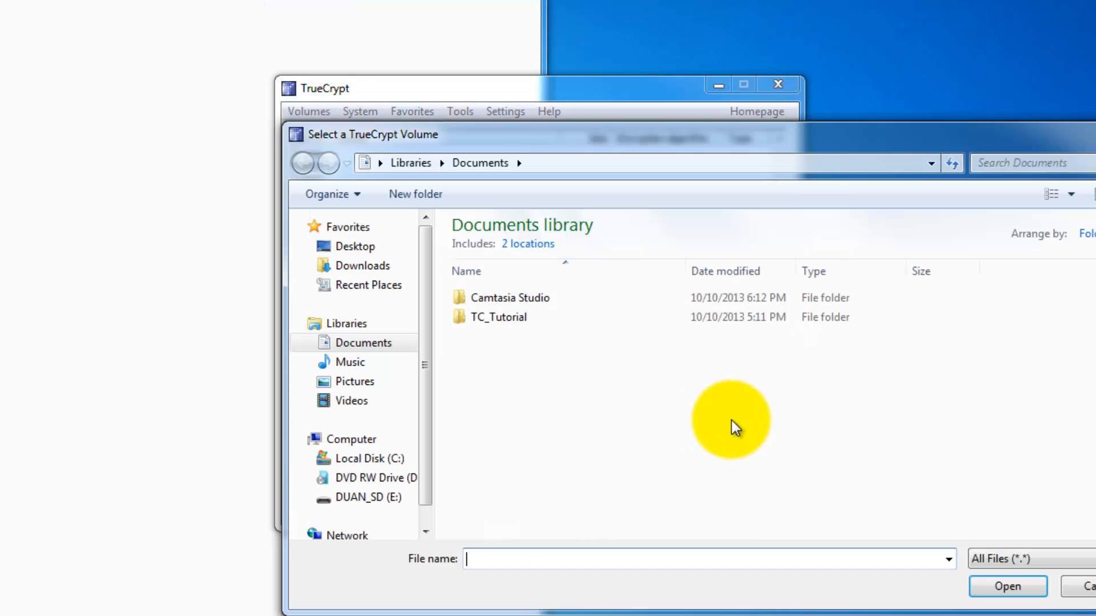
scroll(426, 445, down, 1)
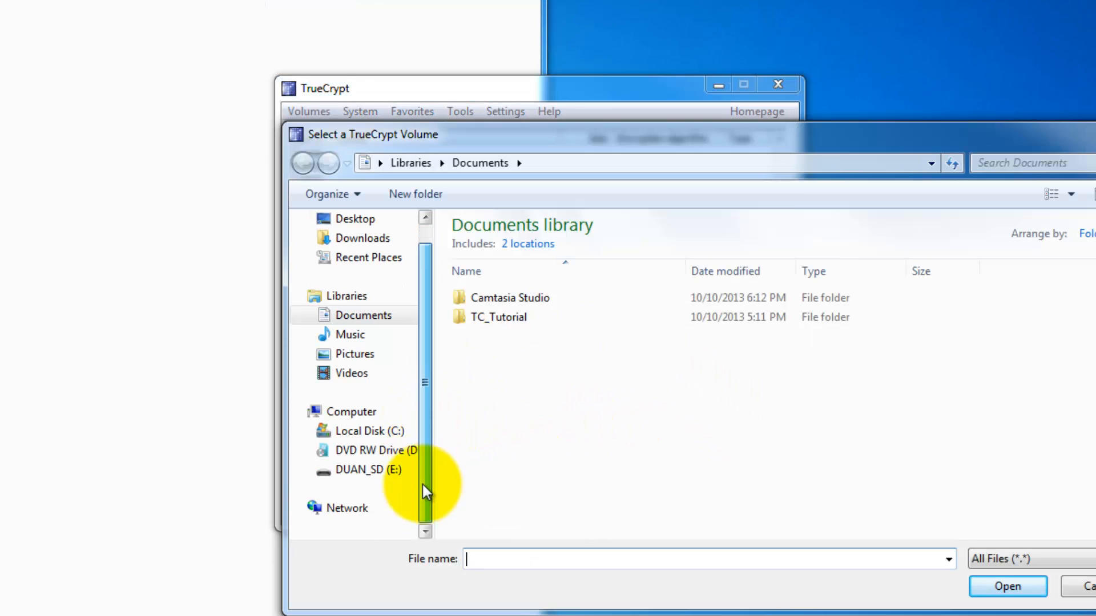
click(368, 472)
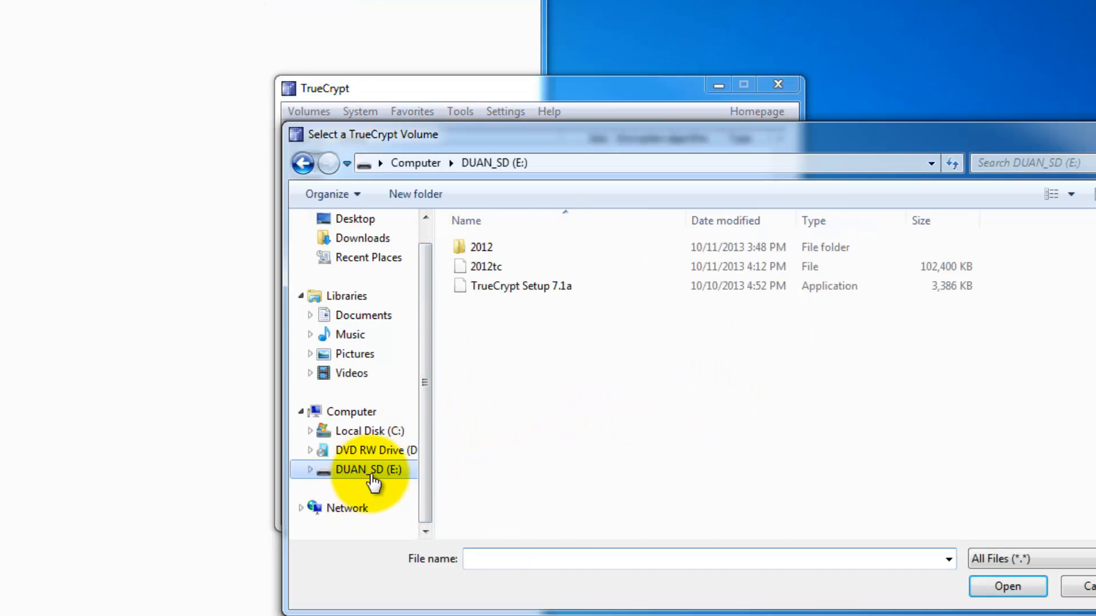
double_click(473, 267)
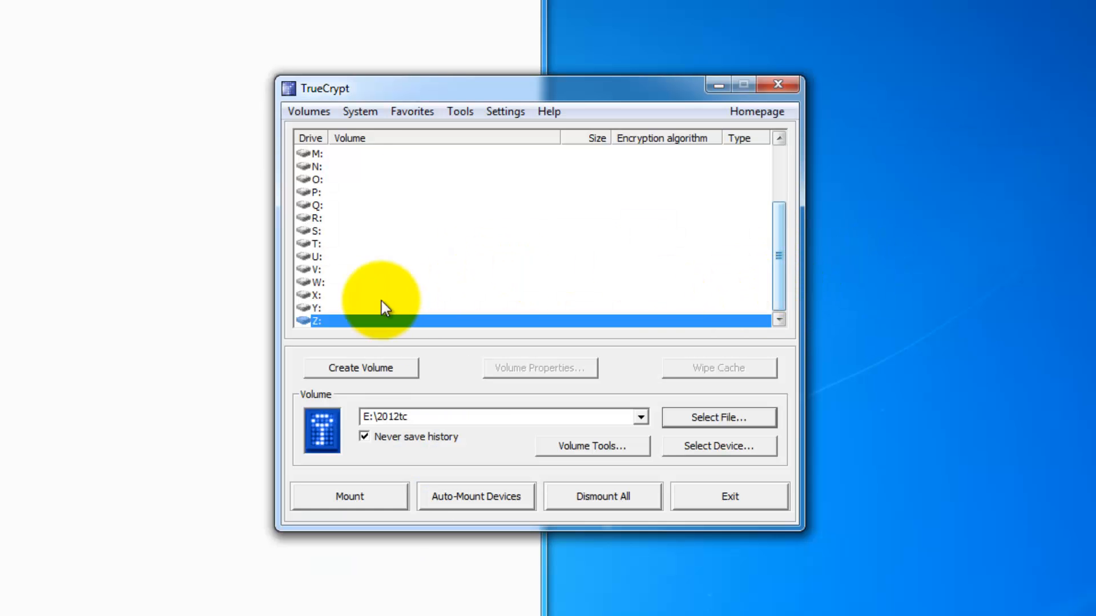
click(338, 497)
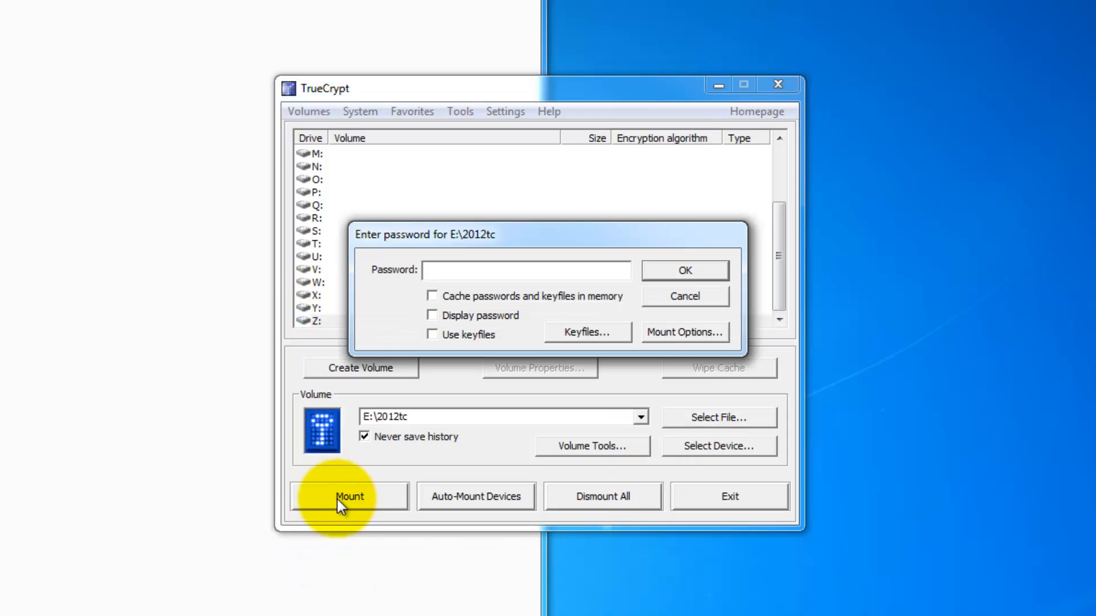
Step: Enter the volume password with Display password ticked and confirm to mount the container
text(**)
key(BackSpace)
key(BackSpace)
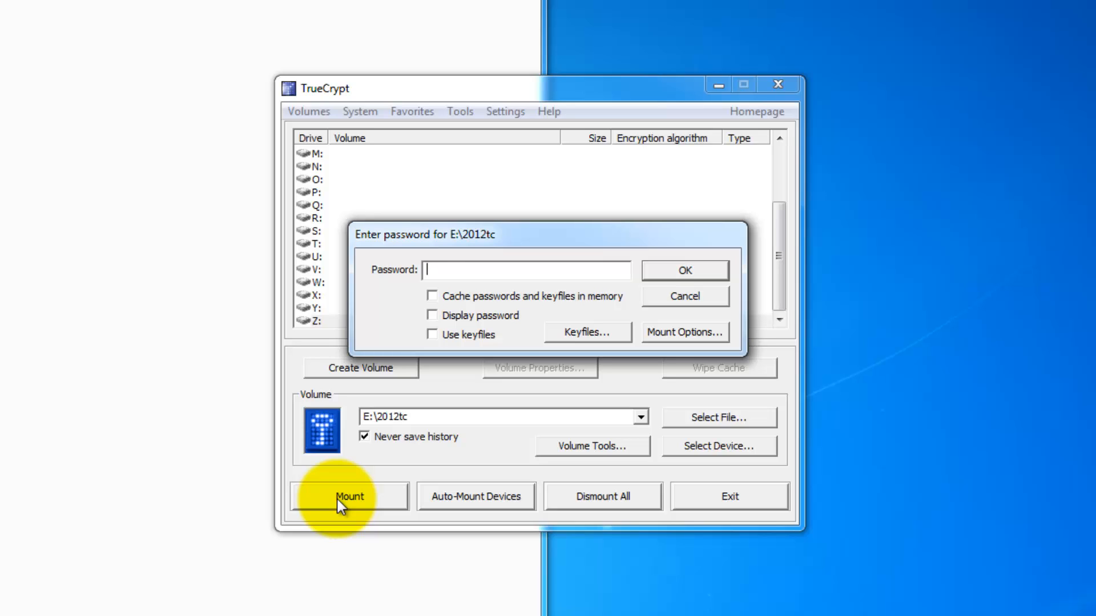
click(474, 315)
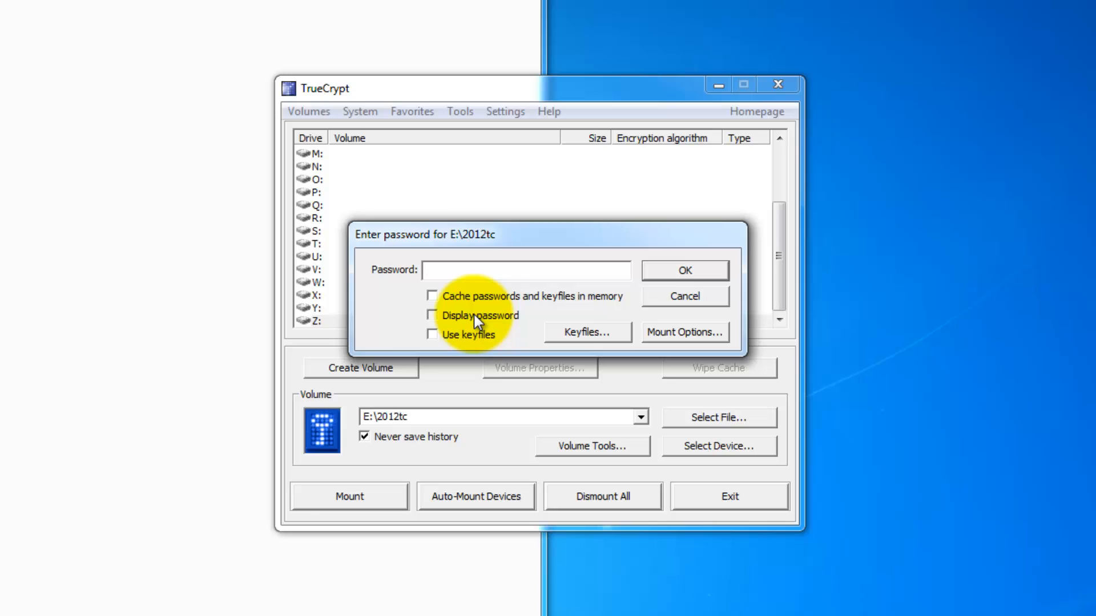
click(474, 269)
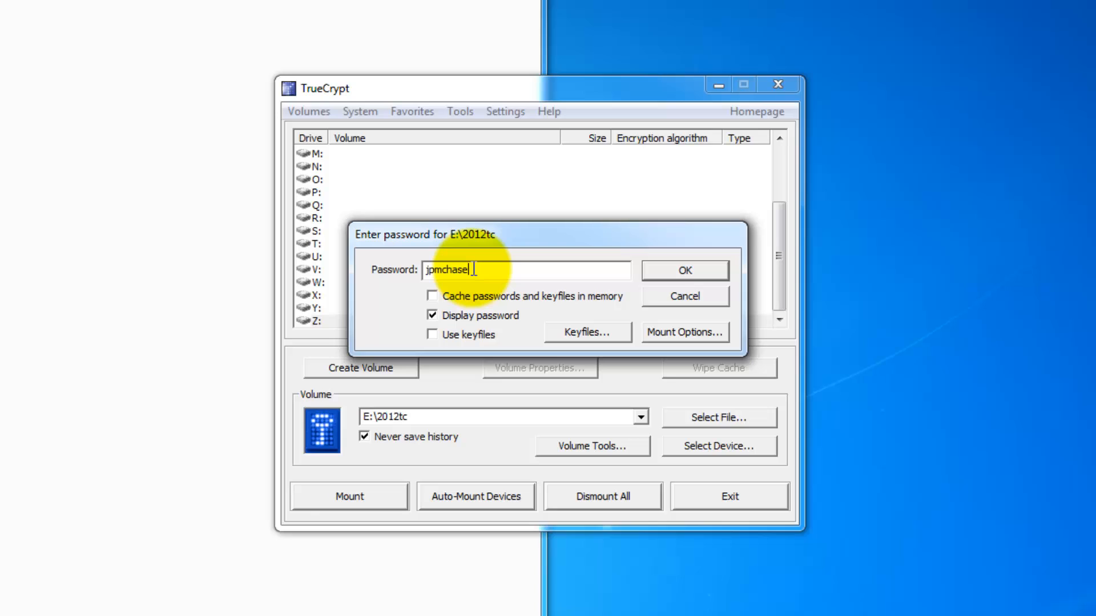
click(686, 268)
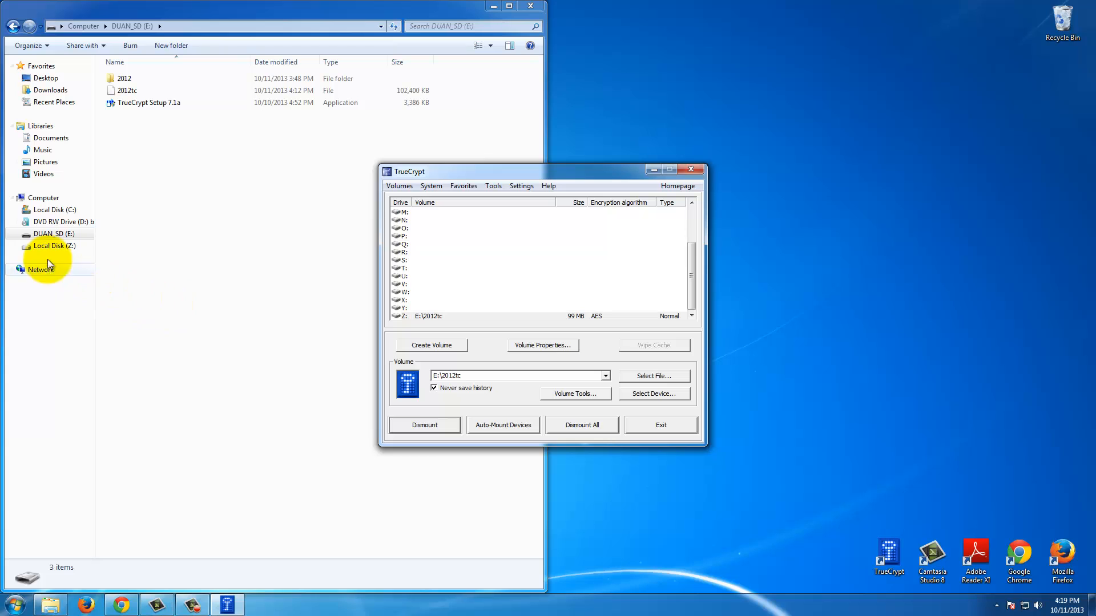
click(50, 247)
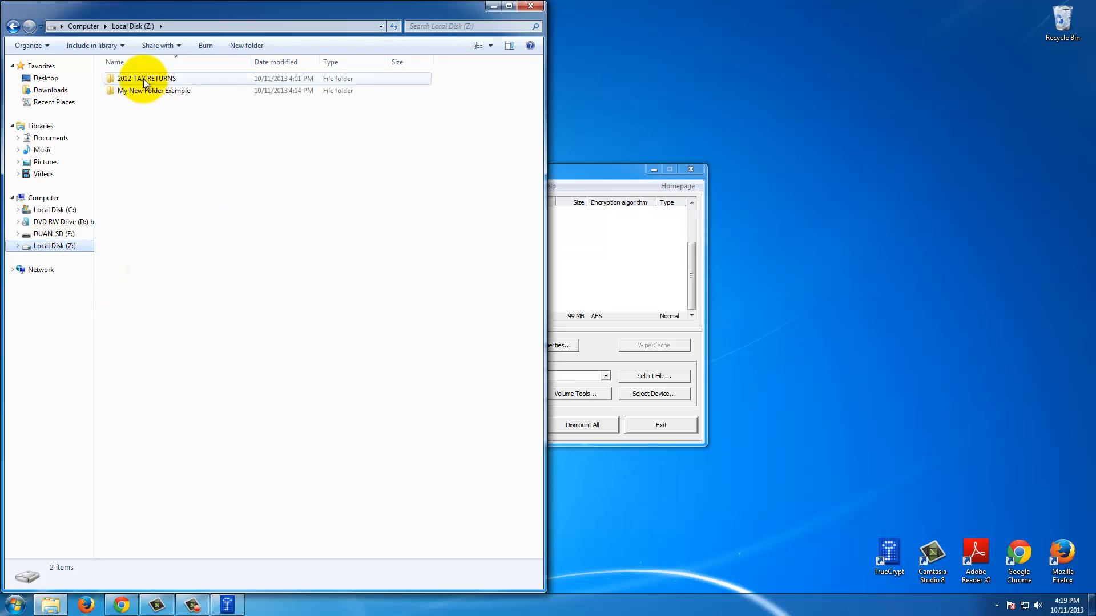
double_click(143, 79)
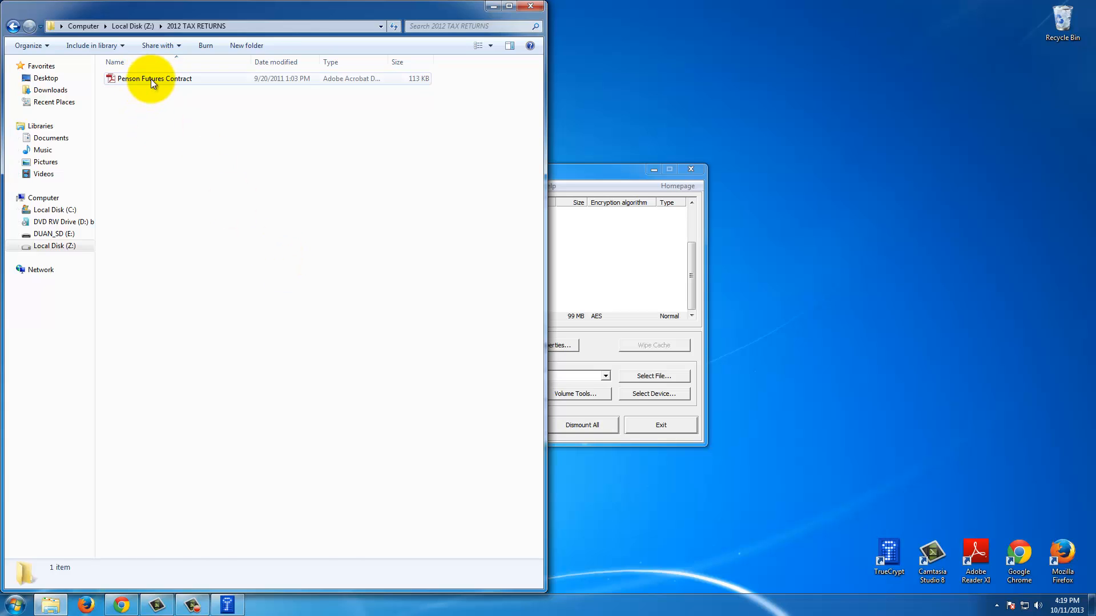
right_click(152, 79)
click(167, 85)
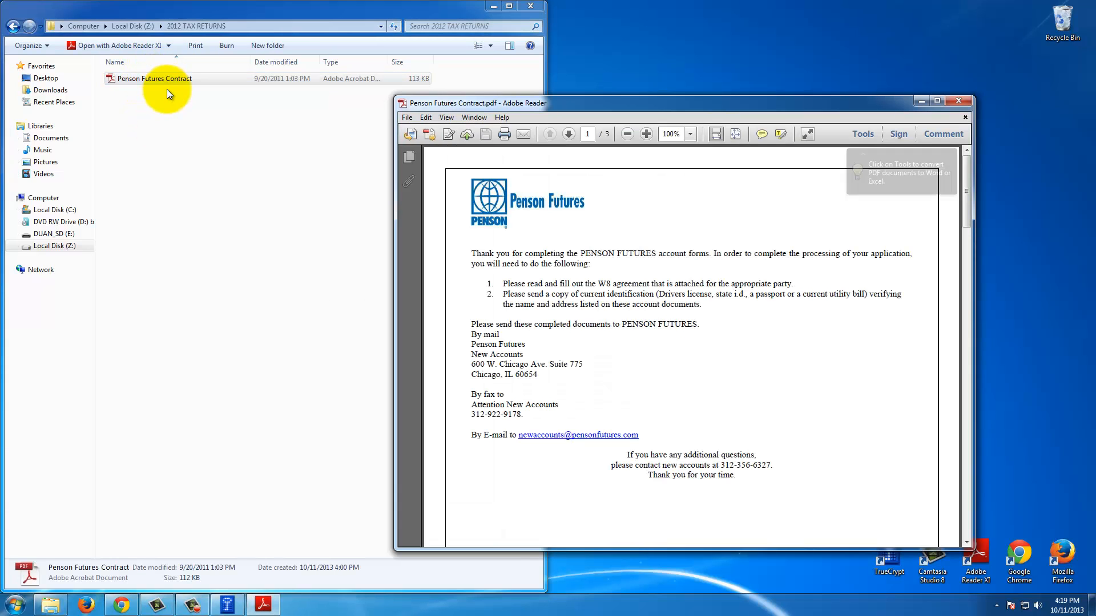
scroll(696, 319, down, 3)
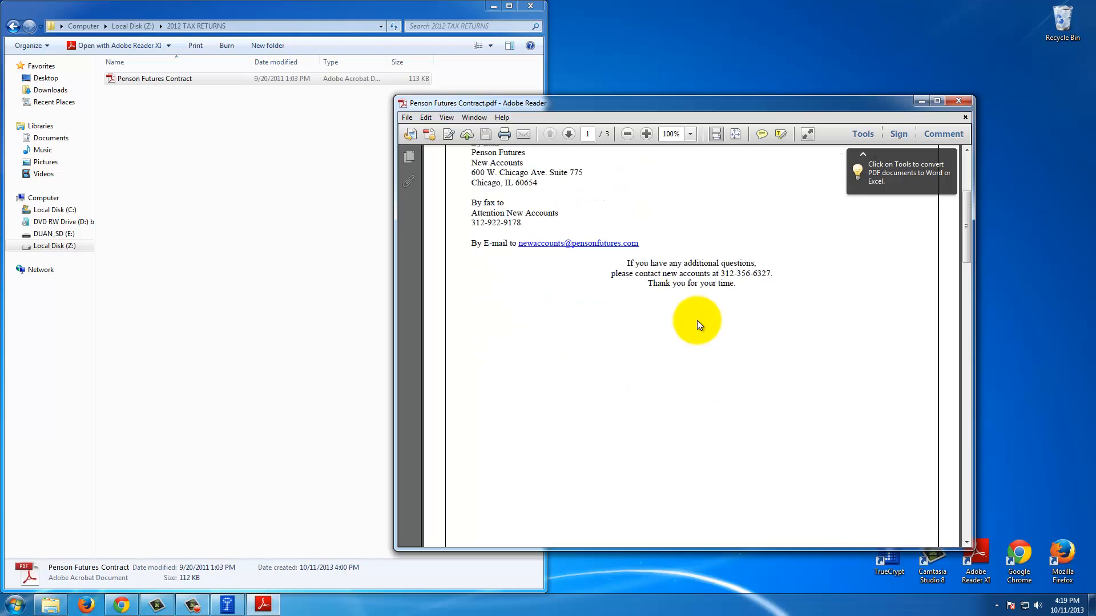
scroll(697, 320, up, 3)
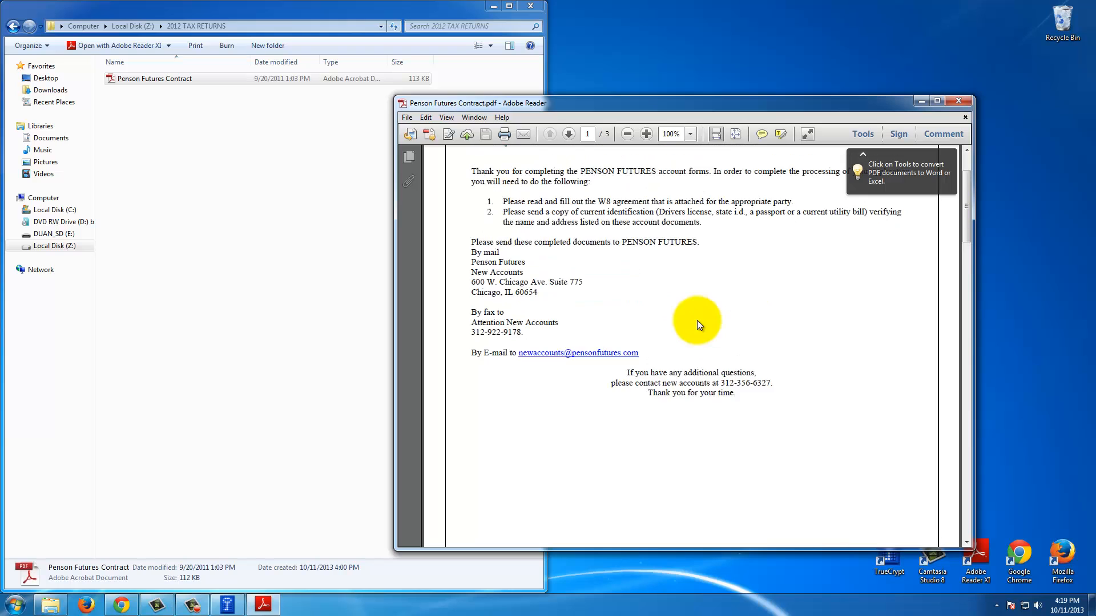
click(959, 100)
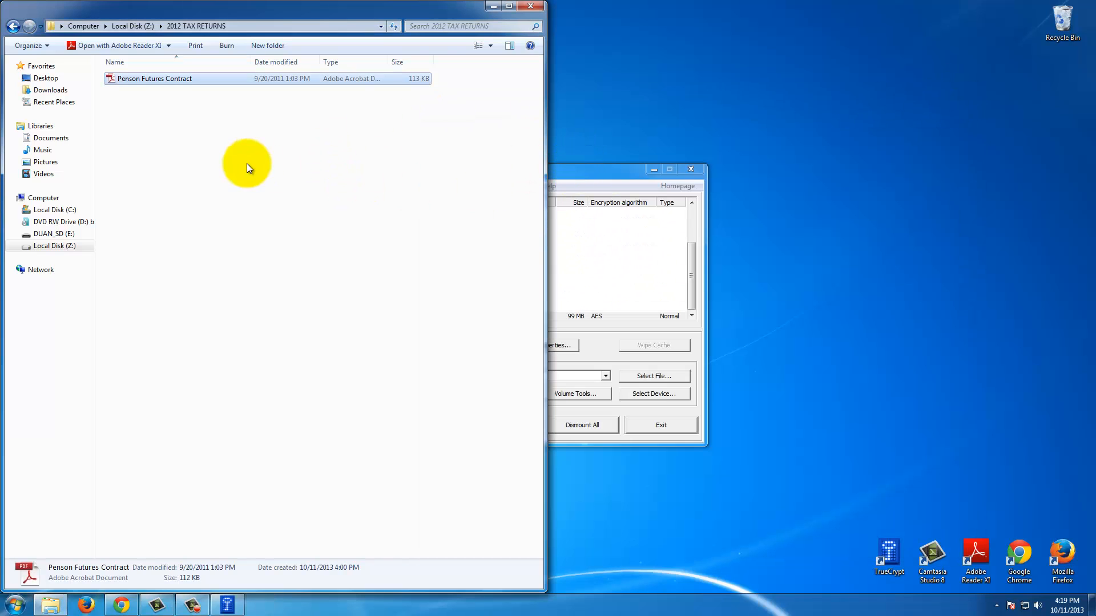
click(130, 27)
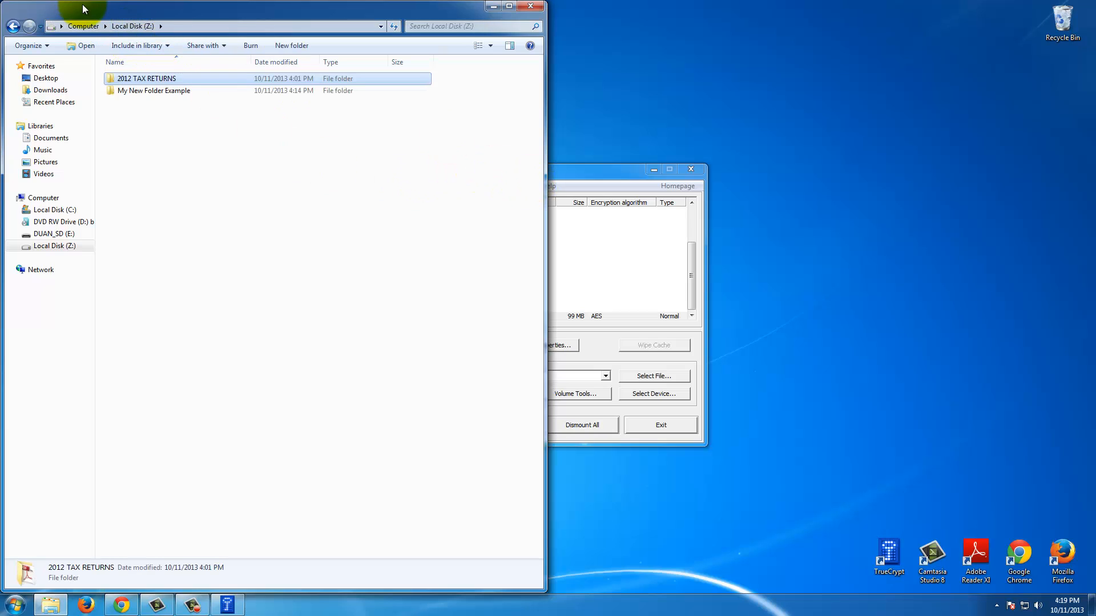
click(66, 232)
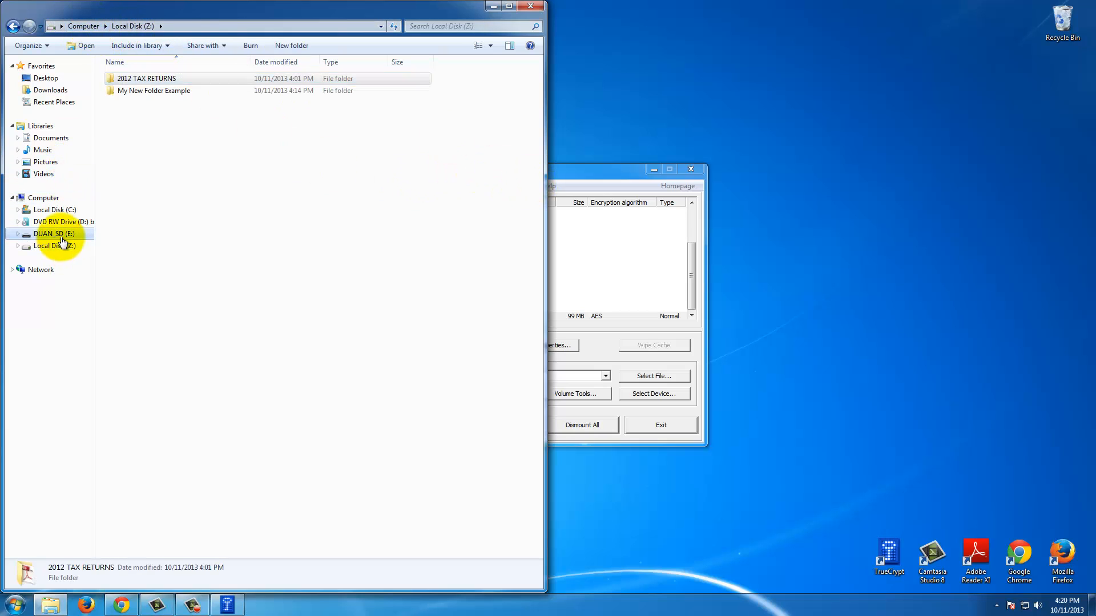
Step: Dismount the Z: volume, then close TrueCrypt and the SD card Explorer window
click(569, 179)
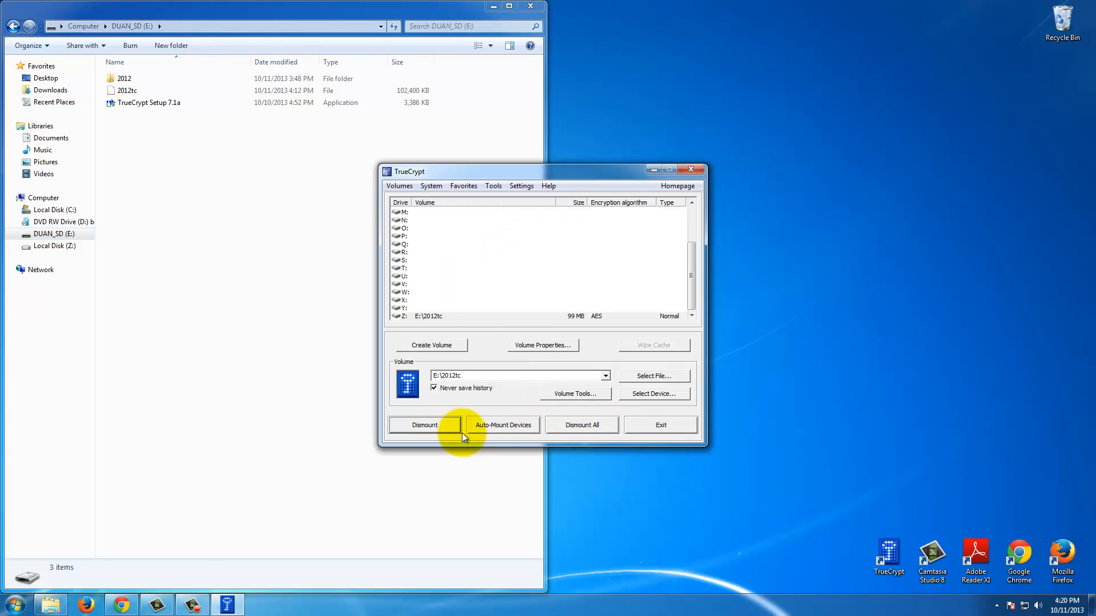
click(419, 429)
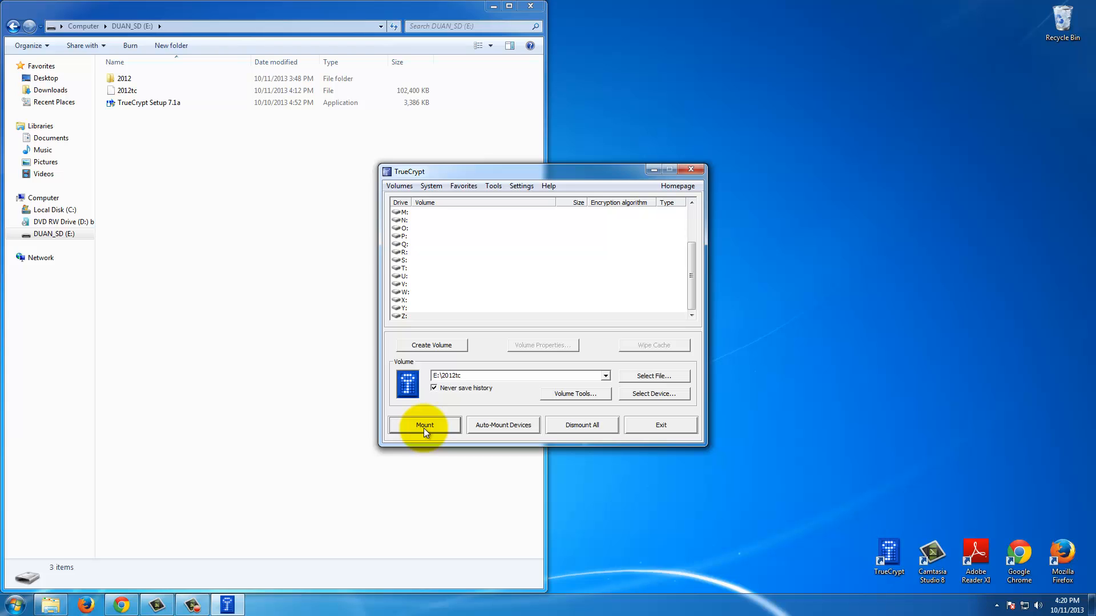
click(702, 173)
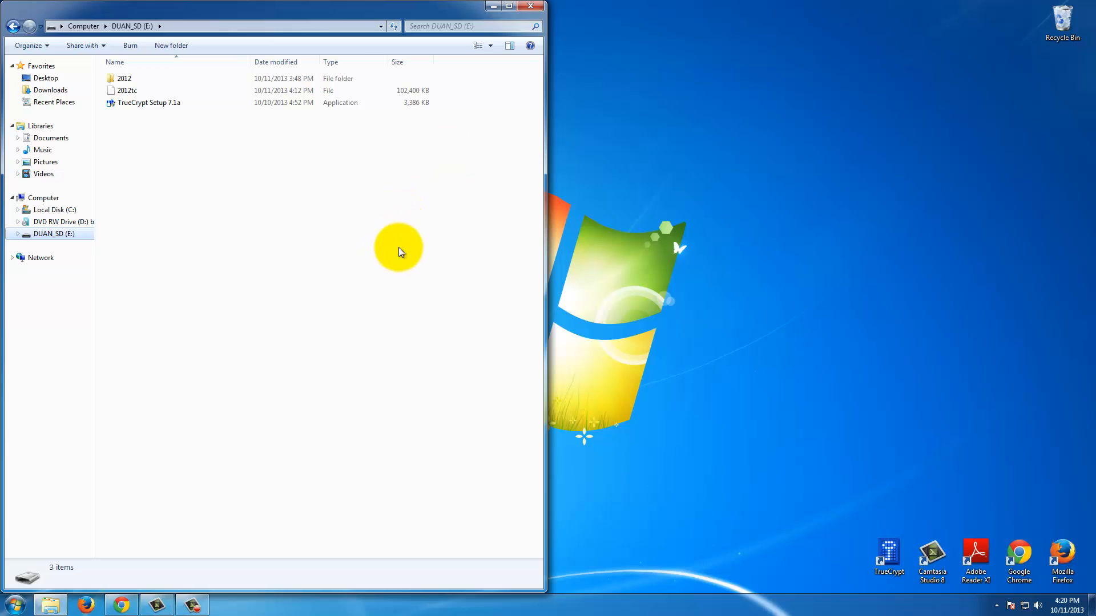
click(493, 6)
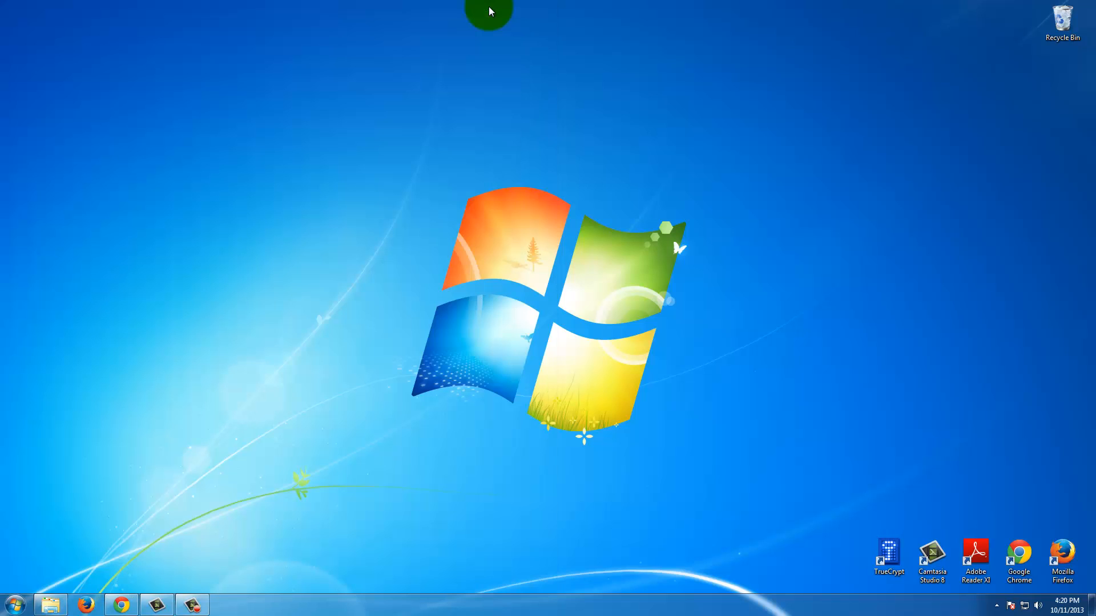